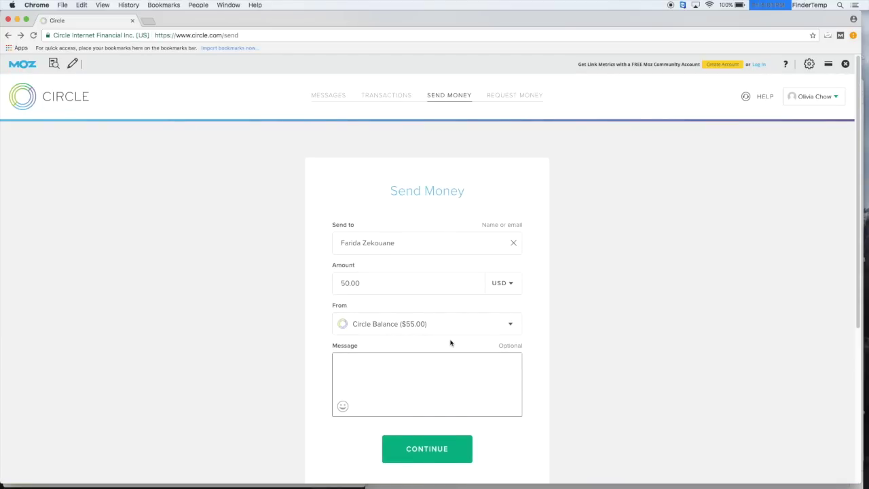
- Scroll the Circle Send Money form showing the recipient, 50.00 USD and the Circle Balance source
{"action": "scroll", "coordinate": [450, 343], "scroll_direction": "down", "scroll_amount": 1}
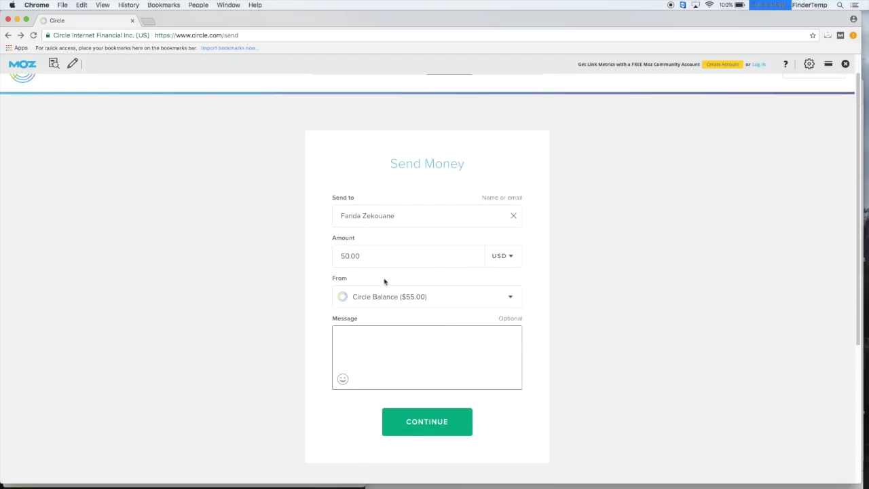
- Write the message "You the boss." on the 50.00 USD payment and bring up the emoji picker
{"action": "left_click", "coordinate": [391, 255]}
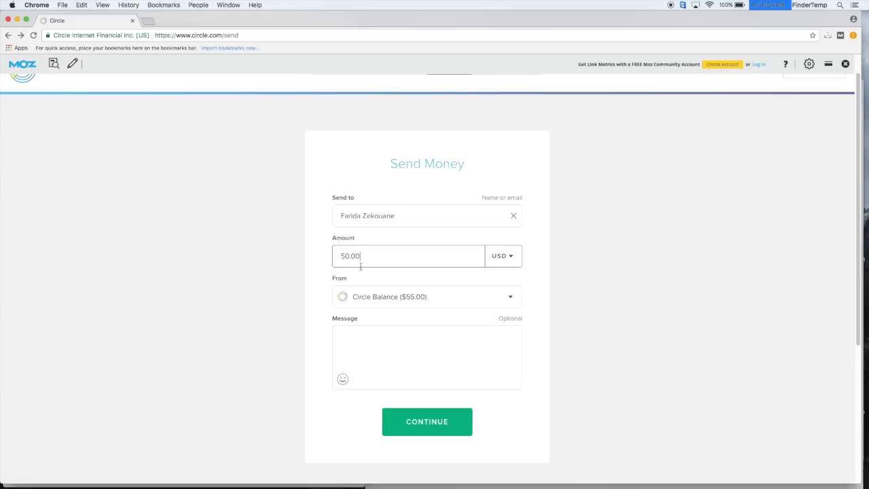
{"action": "left_click", "coordinate": [394, 342]}
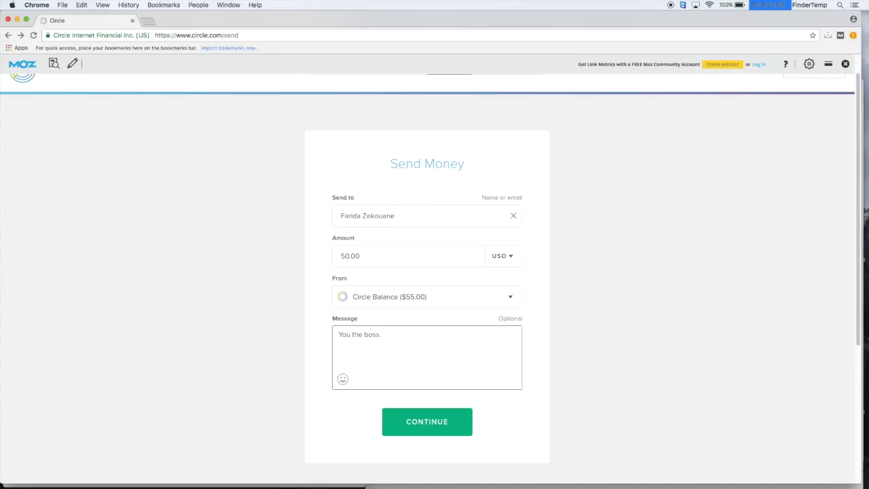
{"action": "left_click", "coordinate": [343, 380]}
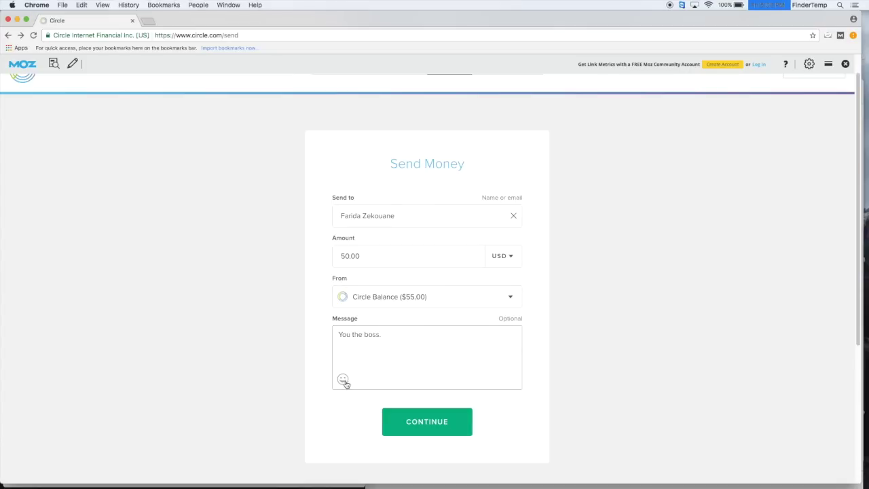
{"action": "scroll", "coordinate": [470, 441], "scroll_direction": "down", "scroll_amount": 3}
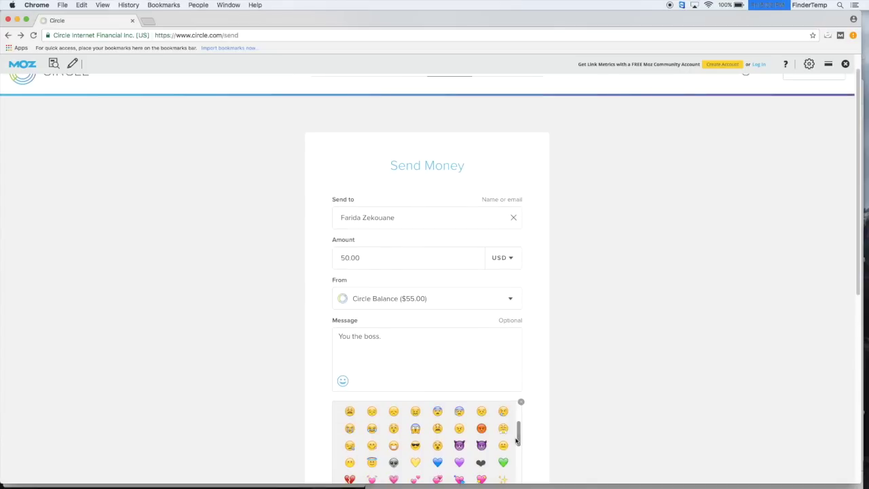
- Add a fist and a 💯 emoji to the message, then continue to the $50.00 review page
{"action": "scroll", "coordinate": [470, 442], "scroll_direction": "down", "scroll_amount": 3}
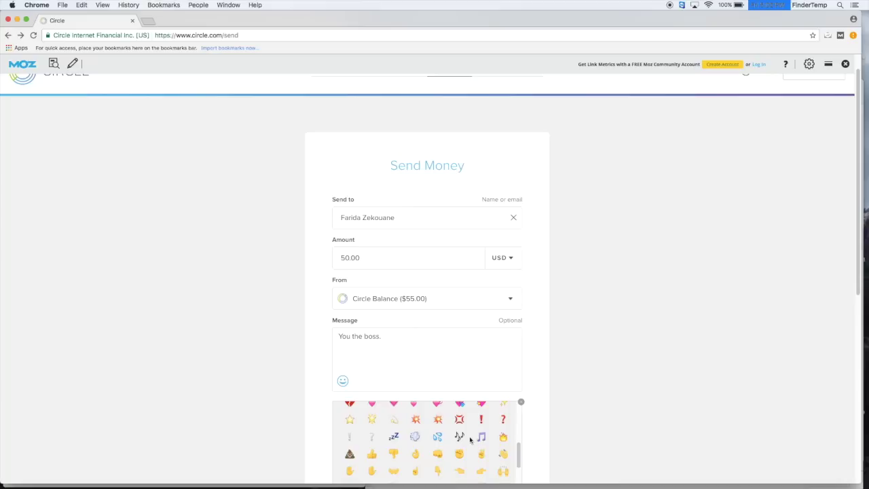
{"action": "scroll", "coordinate": [476, 452], "scroll_direction": "down", "scroll_amount": 1}
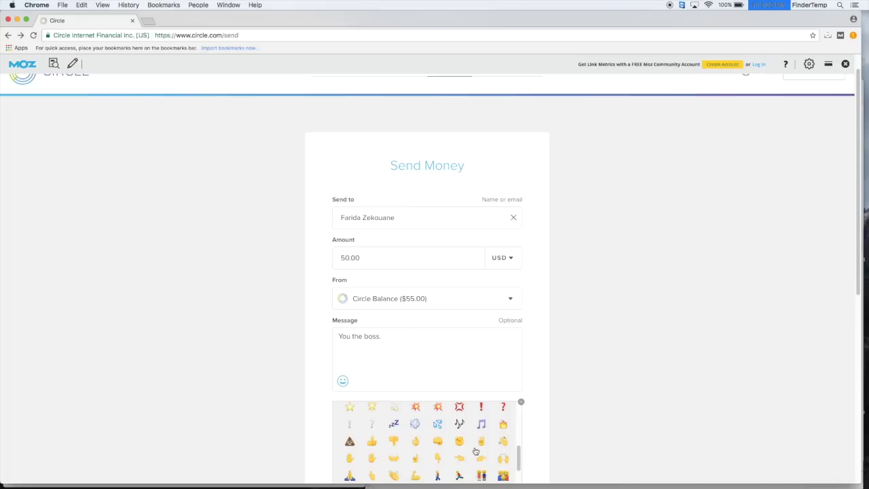
{"action": "left_click", "coordinate": [437, 442]}
{"action": "scroll", "coordinate": [418, 454], "scroll_direction": "down", "scroll_amount": 3}
{"action": "scroll", "coordinate": [419, 453], "scroll_direction": "down", "scroll_amount": 3}
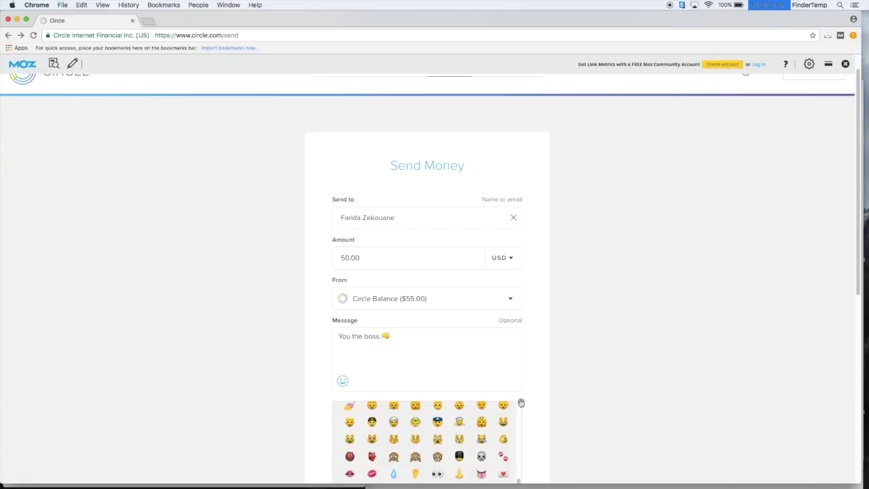
{"action": "scroll", "coordinate": [445, 456], "scroll_direction": "down", "scroll_amount": 2}
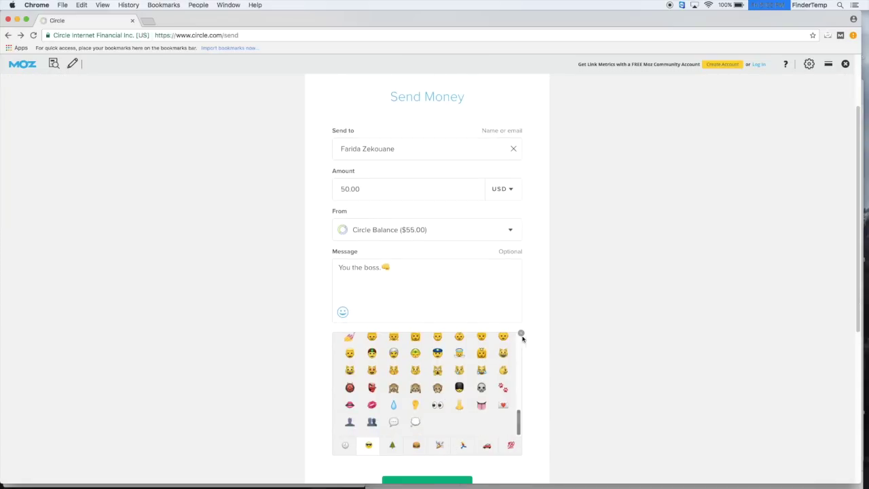
{"action": "left_click", "coordinate": [512, 446]}
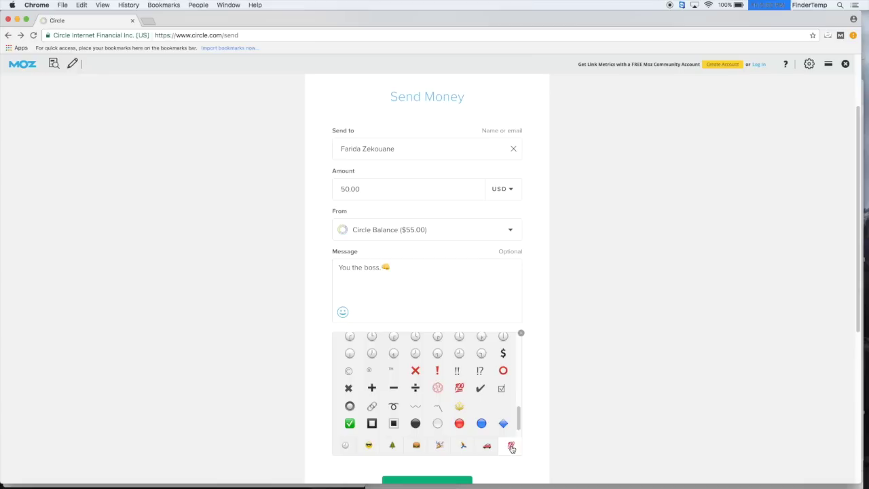
{"action": "left_click", "coordinate": [459, 388]}
{"action": "left_click", "coordinate": [520, 333]}
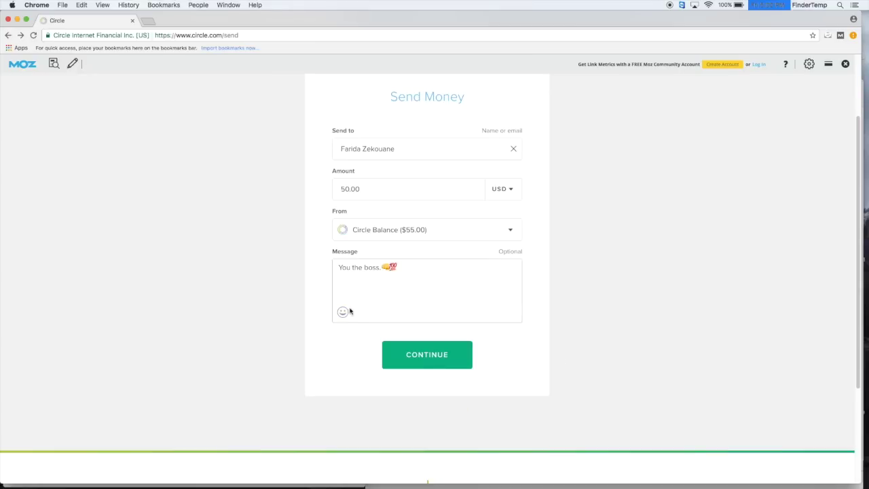
{"action": "left_click", "coordinate": [422, 350]}
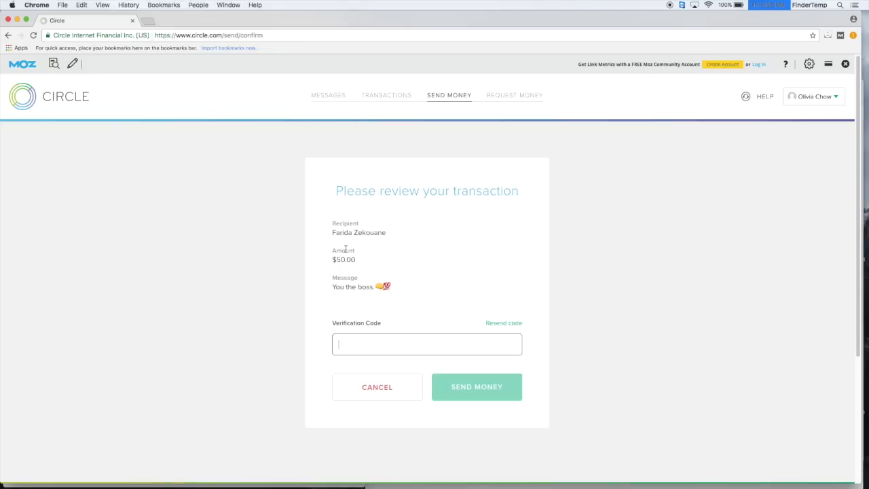
- Cancel the review and change the send currency from USD to EUR, showing $53.50
{"action": "left_click", "coordinate": [395, 387]}
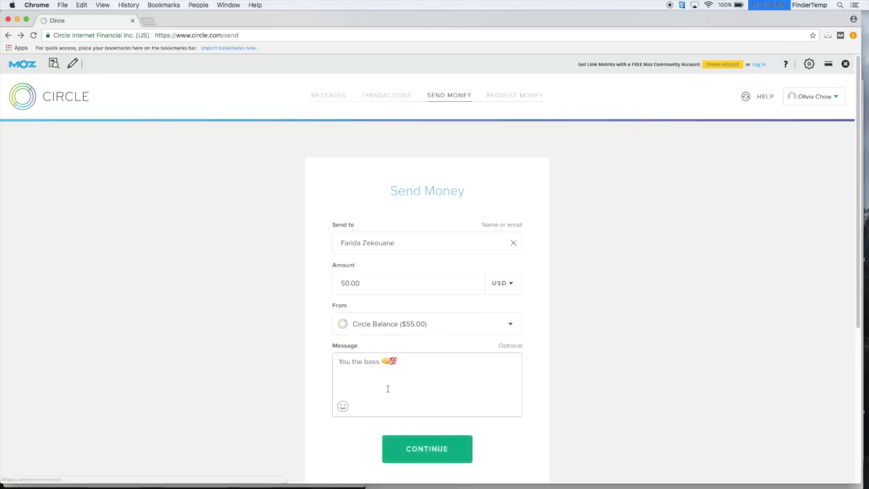
{"action": "left_click", "coordinate": [506, 285]}
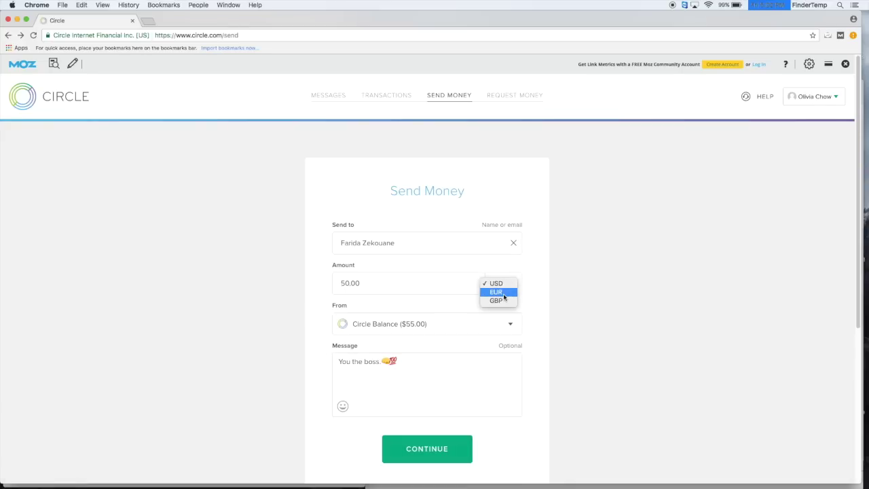
{"action": "left_click", "coordinate": [504, 294]}
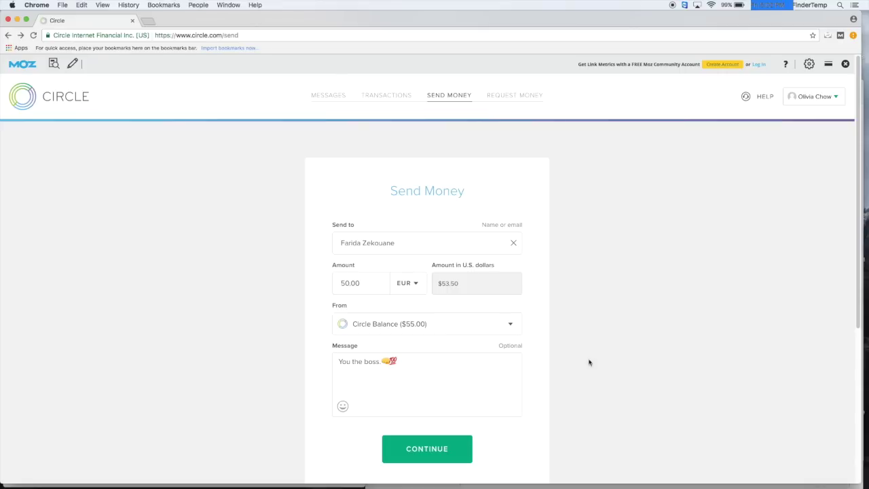
{"action": "scroll", "coordinate": [587, 376], "scroll_direction": "down", "scroll_amount": 1}
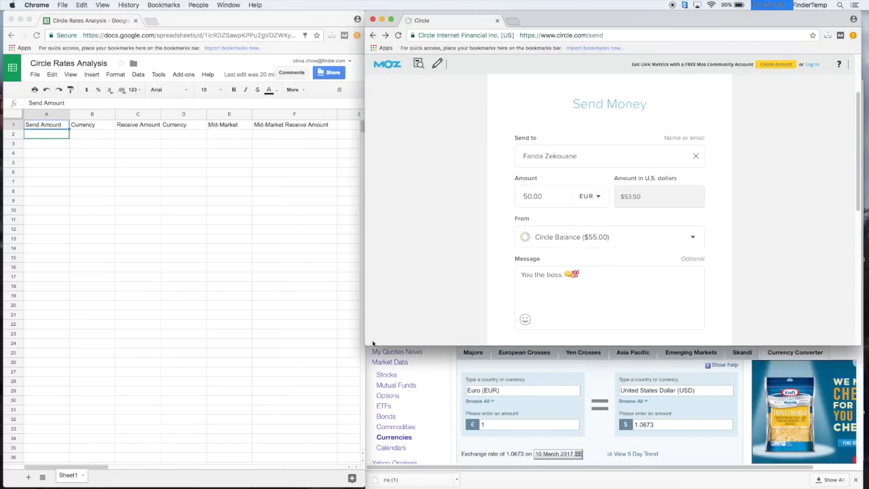
- Shrink the Circle window to reveal the currency converter beside the 50.00 EUR send amount
{"action": "left_click_drag", "start_coordinate": [369, 338], "coordinate": [372, 232]}
{"action": "scroll", "coordinate": [391, 208], "scroll_direction": "down", "scroll_amount": 1}
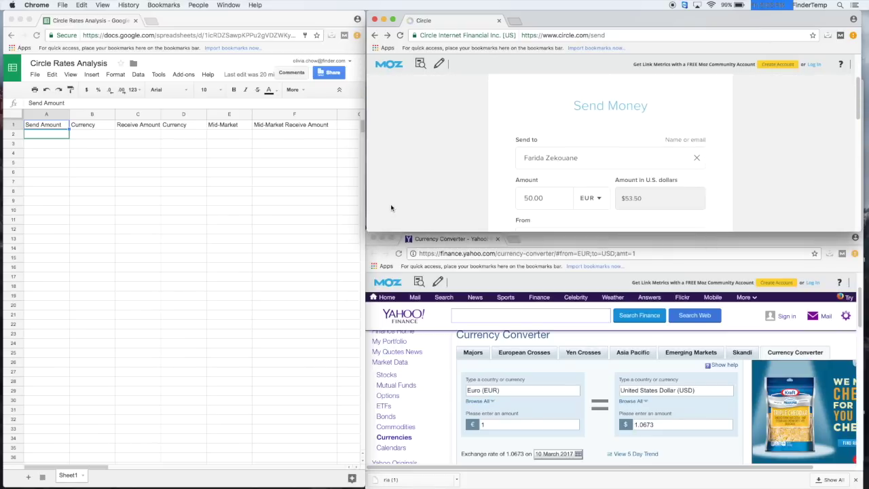
{"action": "scroll", "coordinate": [391, 208], "scroll_direction": "down", "scroll_amount": 3}
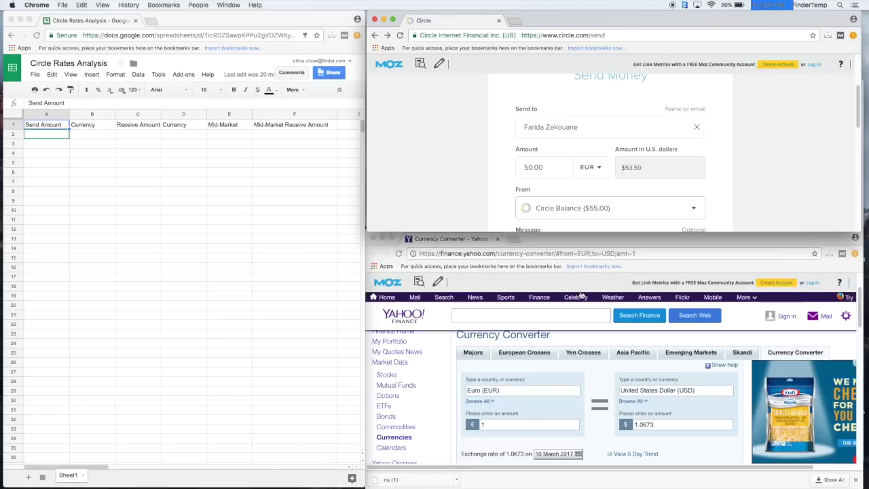
{"action": "left_click", "coordinate": [563, 167]}
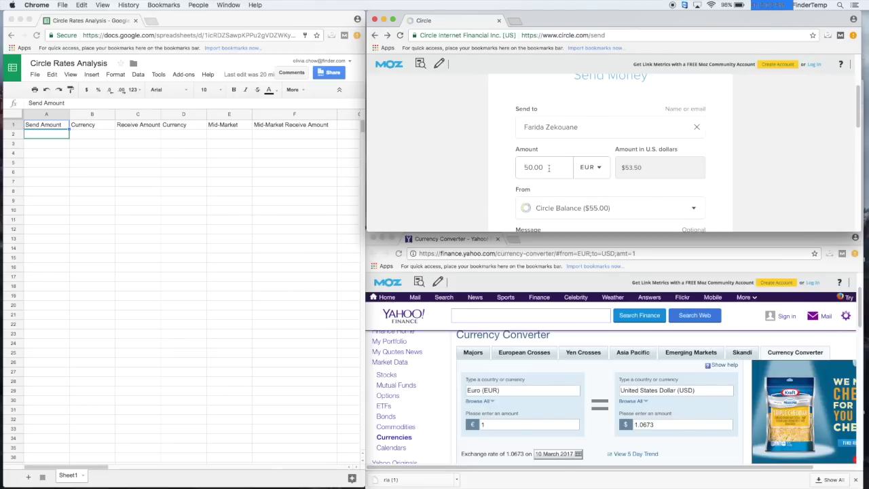
- Undo an accidental 50 that overwrote the Send Amount header in A1
{"action": "left_click", "coordinate": [44, 136]}
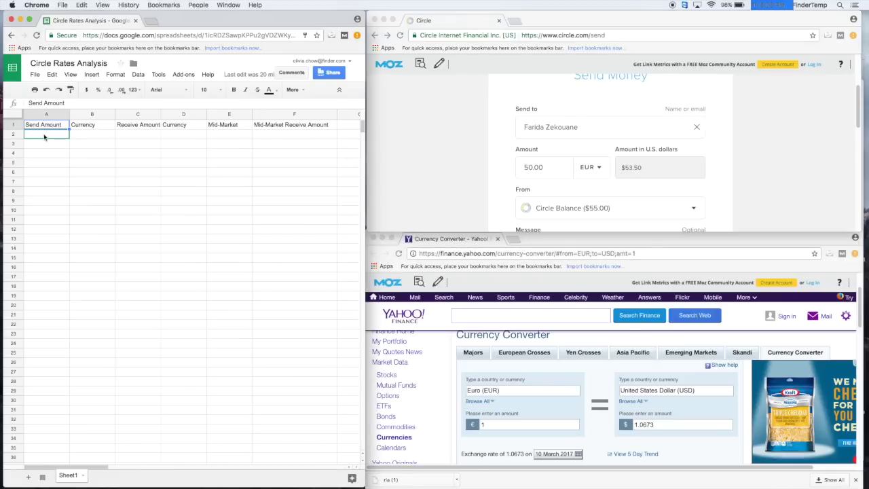
{"action": "type", "text": "50"}
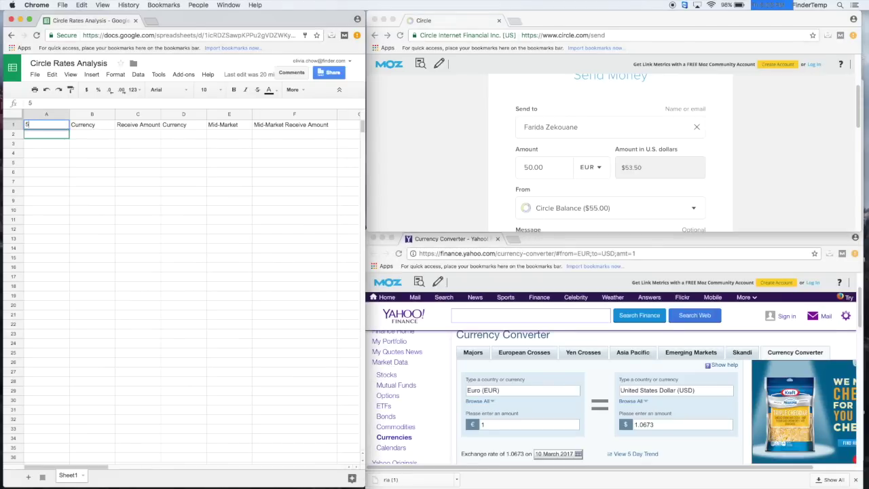
{"action": "key", "text": "Return"}
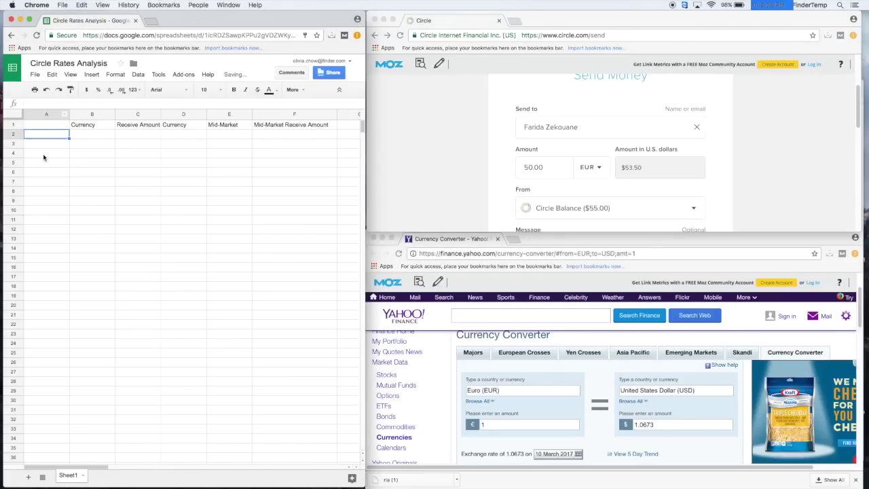
{"action": "key", "text": "super+z"}
- Enter 50, EURO, 53.5 and USD into cells A2 through D2
{"action": "type", "text": "50"}
{"action": "key", "text": "Tab"}
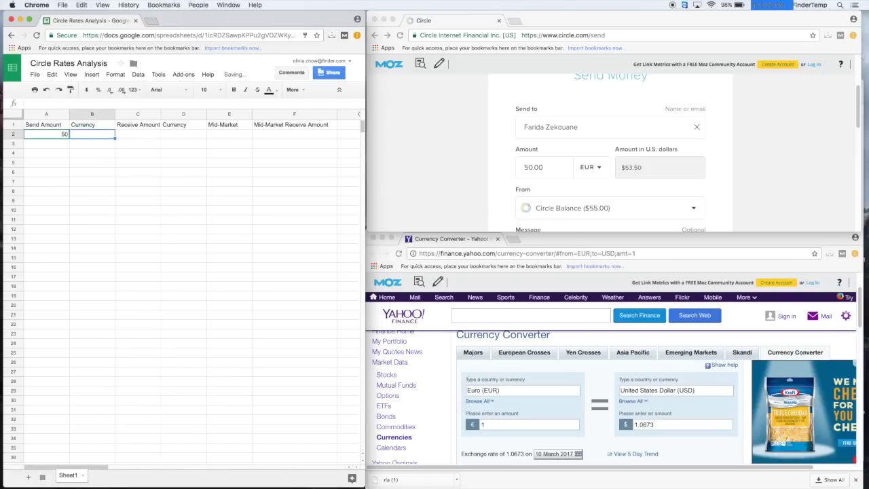
{"action": "type", "text": "EURO"}
{"action": "key", "text": "Tab"}
{"action": "type", "text": "53"}
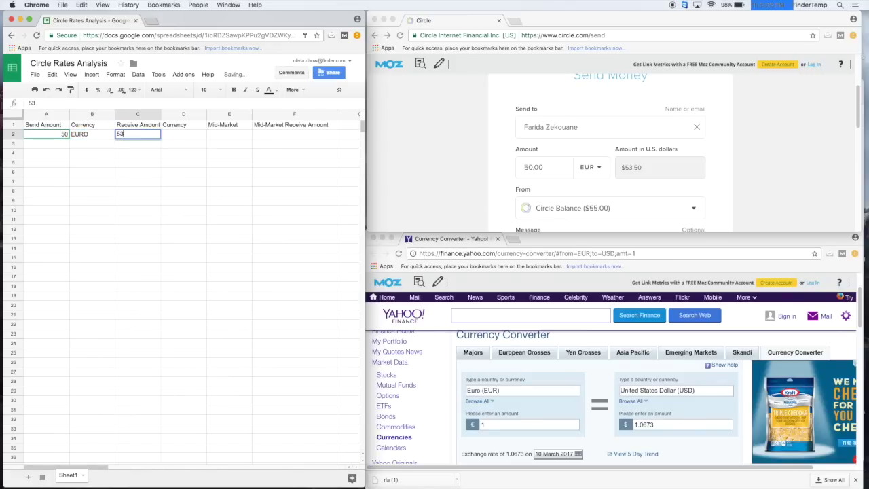
{"action": "key", "text": "Tab"}
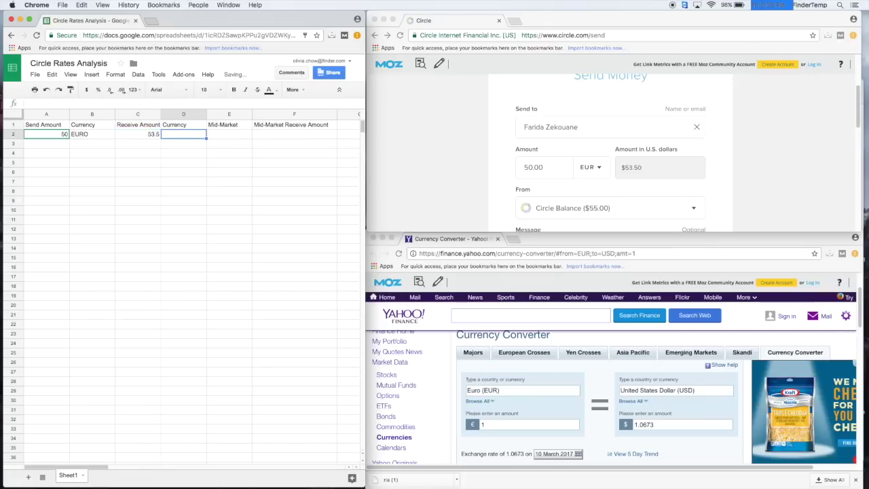
{"action": "type", "text": "USD"}
{"action": "key", "text": "Tab"}
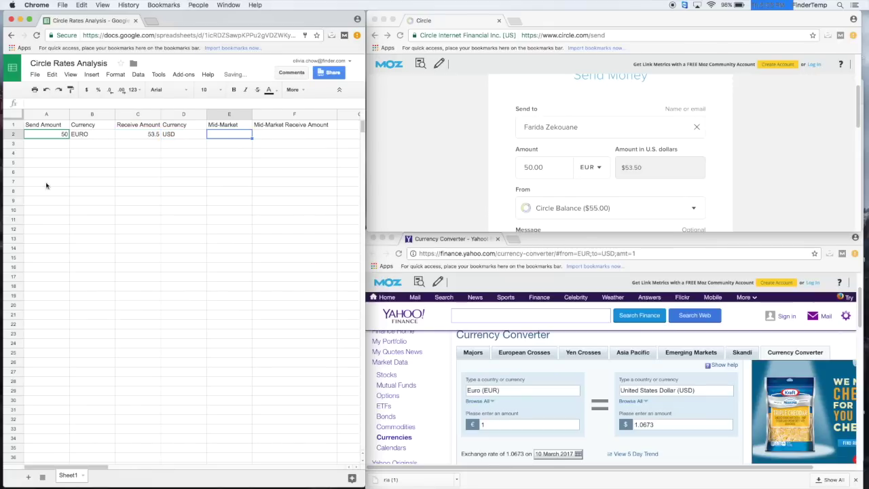
{"action": "left_click", "coordinate": [635, 450]}
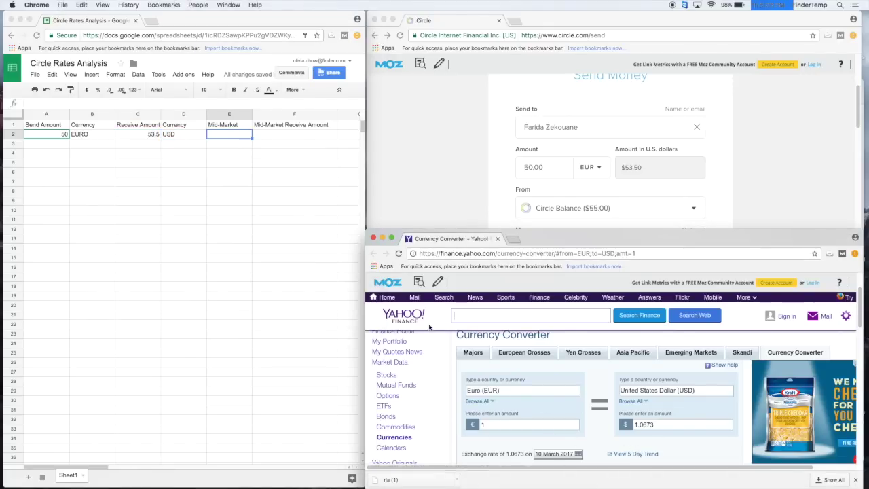
- Read the 1.0673 EUR→USD rate on Yahoo Finance and enter it in E2
{"action": "left_click", "coordinate": [398, 253]}
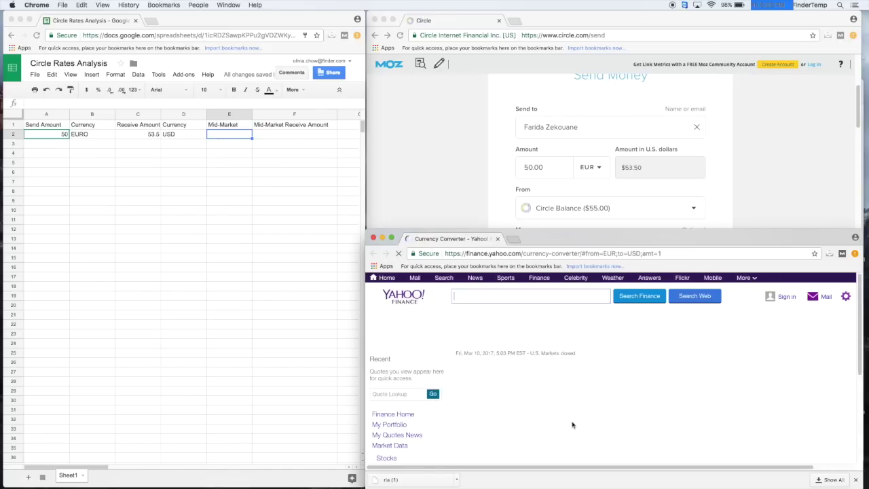
{"action": "scroll", "coordinate": [570, 425], "scroll_direction": "down", "scroll_amount": 3}
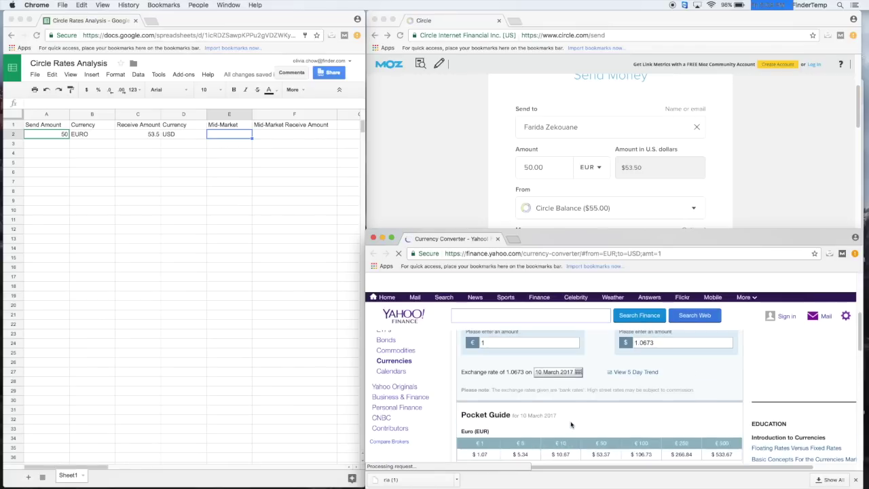
{"action": "scroll", "coordinate": [570, 425], "scroll_direction": "down", "scroll_amount": 2}
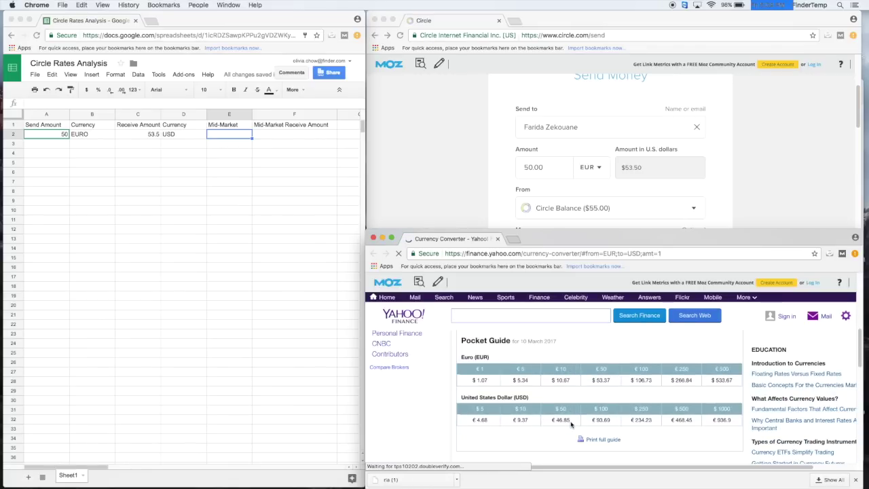
{"action": "scroll", "coordinate": [570, 425], "scroll_direction": "up", "scroll_amount": 4}
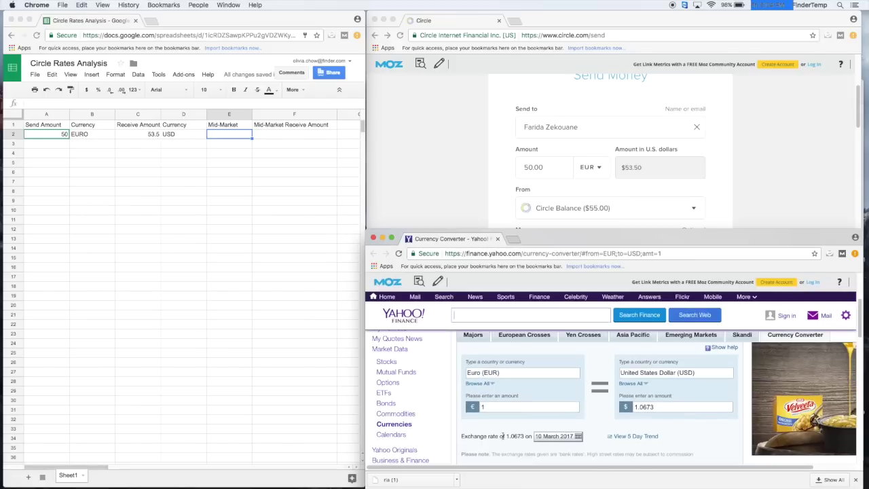
{"action": "left_click", "coordinate": [225, 135]}
{"action": "type", "text": "1"}
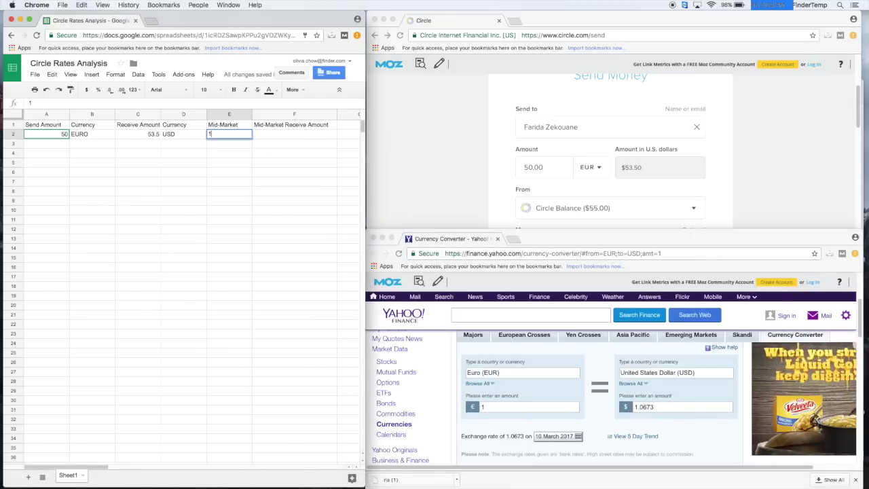
{"action": "type", "text": ".067"}
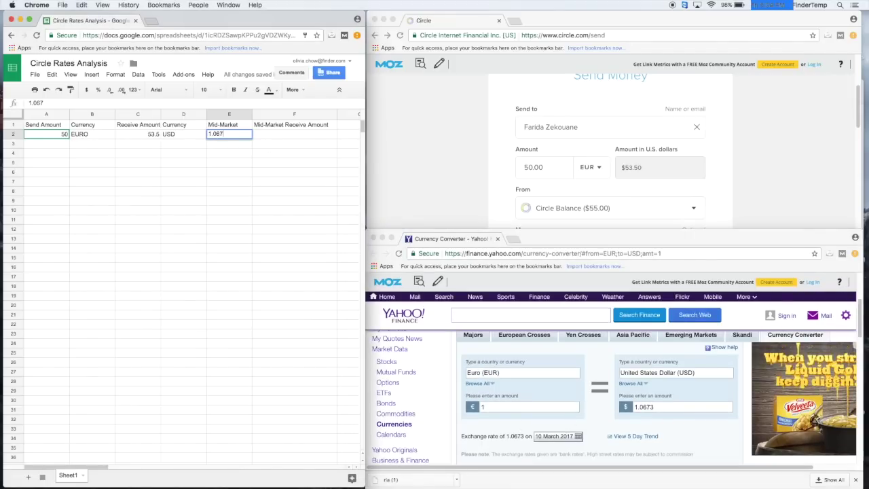
{"action": "type", "text": "3"}
{"action": "left_click", "coordinate": [47, 143]}
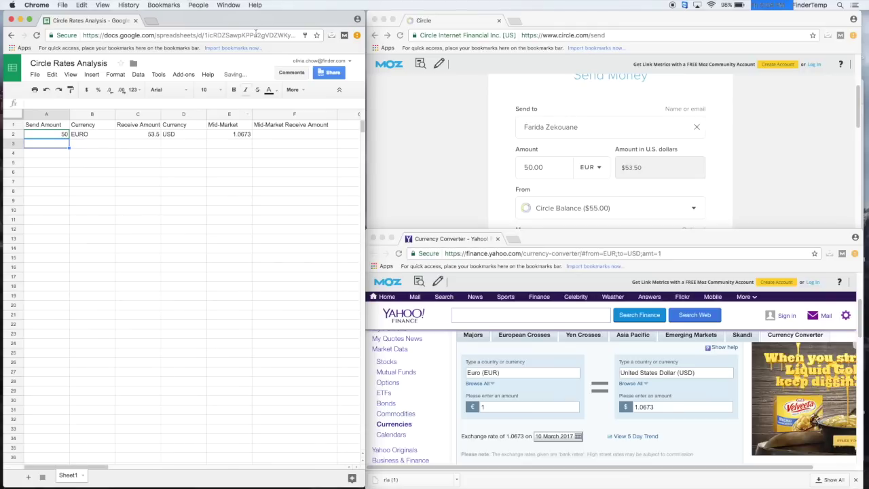
- Select the 50.00 send amount in the Circle transfer form
{"action": "left_click", "coordinate": [533, 167]}
{"action": "double_click", "coordinate": [533, 168]}
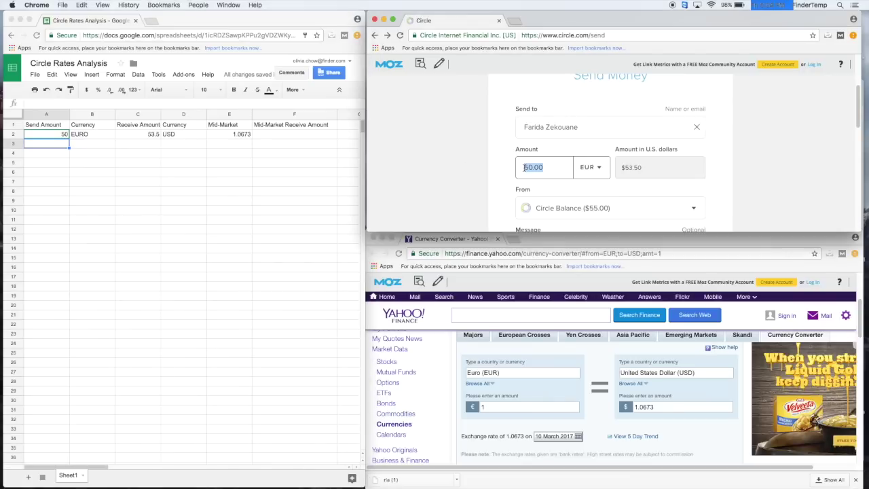
{"action": "scroll", "coordinate": [533, 207], "scroll_direction": "up", "scroll_amount": 3}
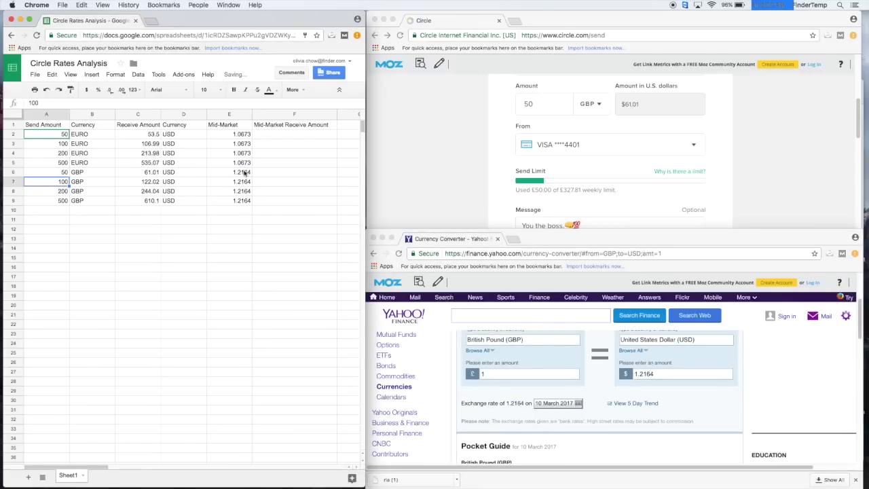
- Start a formula in F2, the first Mid-Market Receive Amount cell
{"action": "left_click", "coordinate": [225, 222]}
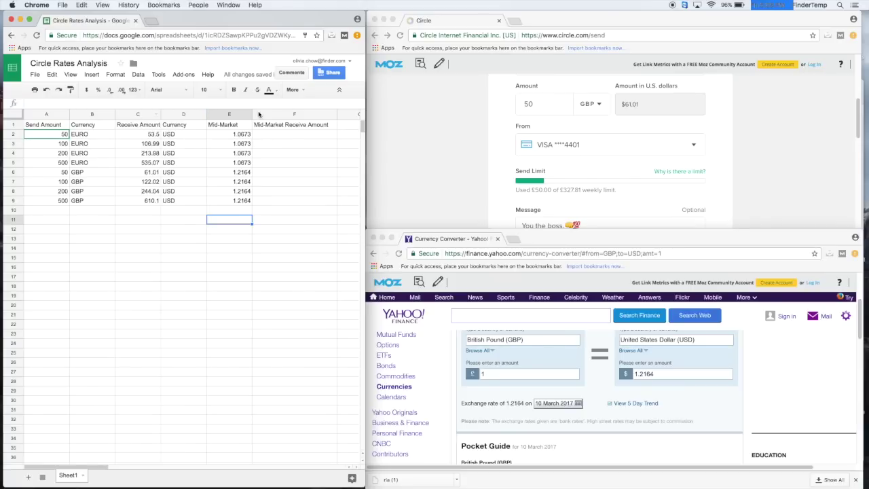
{"action": "left_click", "coordinate": [262, 135]}
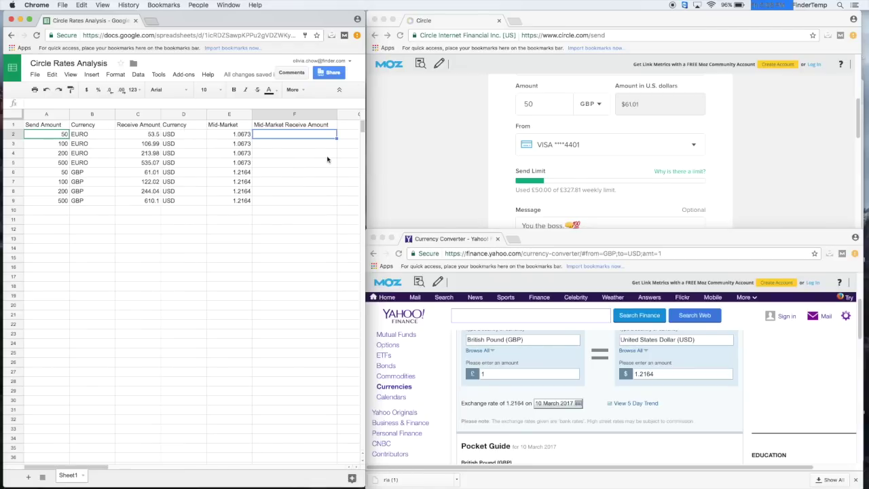
{"action": "type", "text": "="}
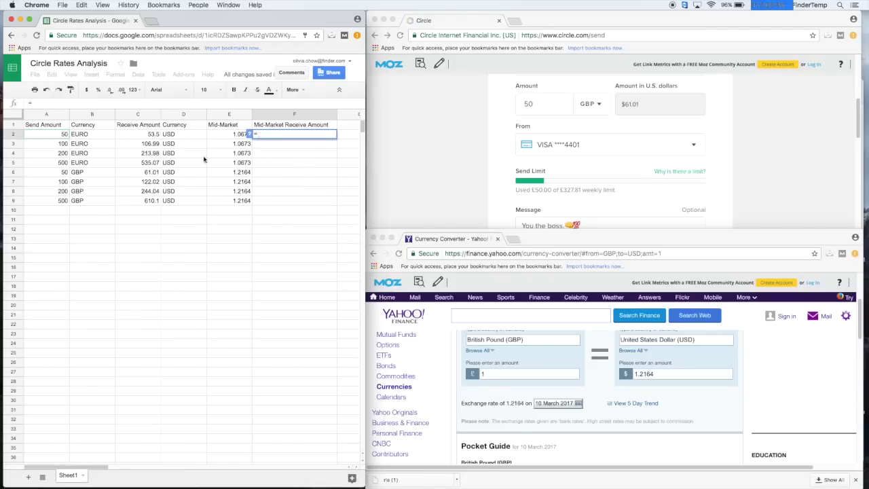
- Enter =A2*E2 in F2, fixing a mistaken division sign, to get 53.365
{"action": "left_click", "coordinate": [57, 135]}
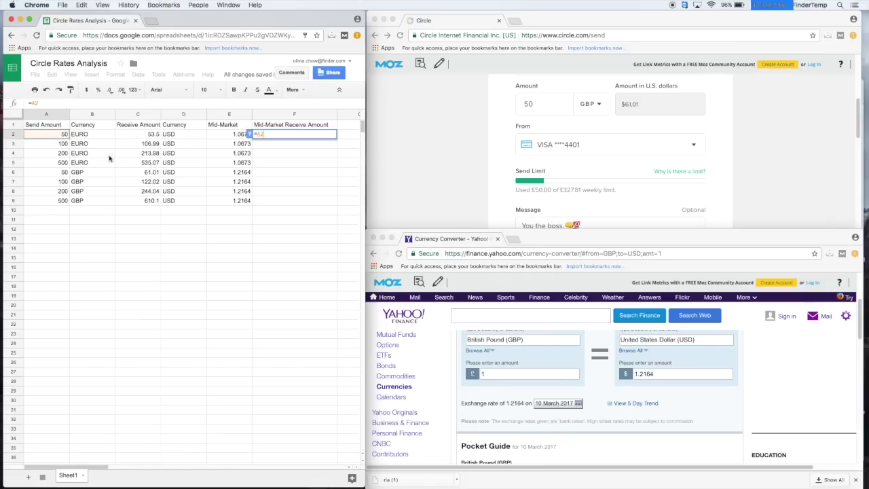
{"action": "type", "text": "/"}
{"action": "key", "text": "BackSpace"}
{"action": "type", "text": "*"}
{"action": "left_click", "coordinate": [229, 137]}
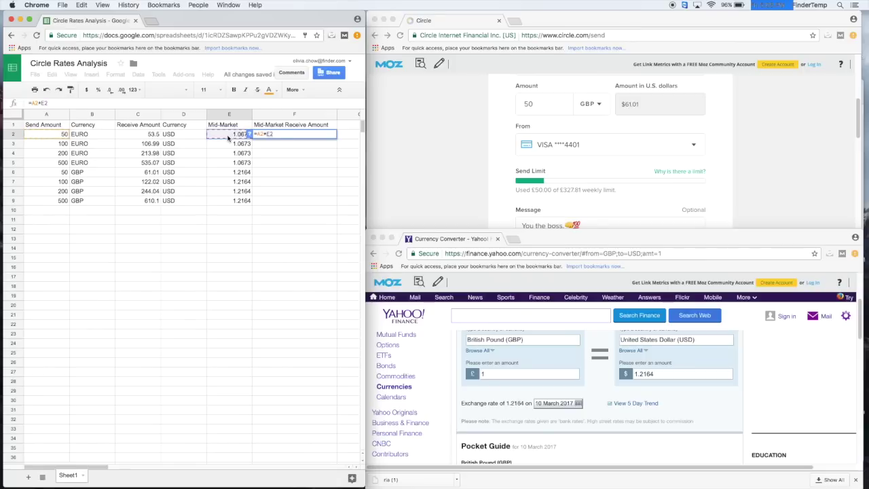
{"action": "key", "text": "Return"}
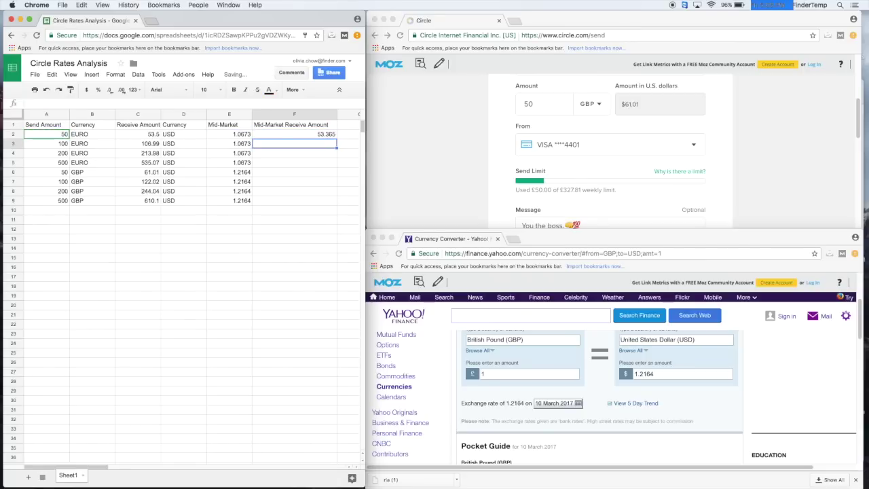
- Compare F2 with the actual receive amount in C2, then fill the formula down to F9
{"action": "left_click", "coordinate": [318, 136]}
{"action": "left_click", "coordinate": [150, 136]}
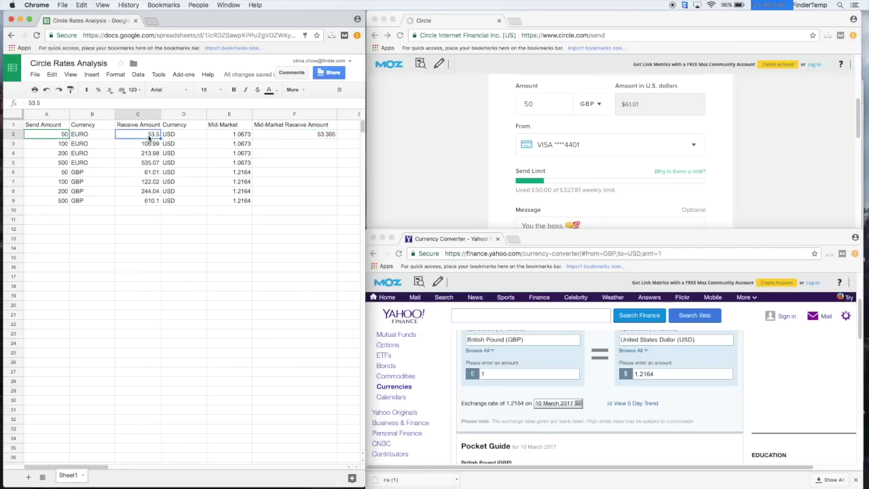
{"action": "left_click", "coordinate": [307, 134]}
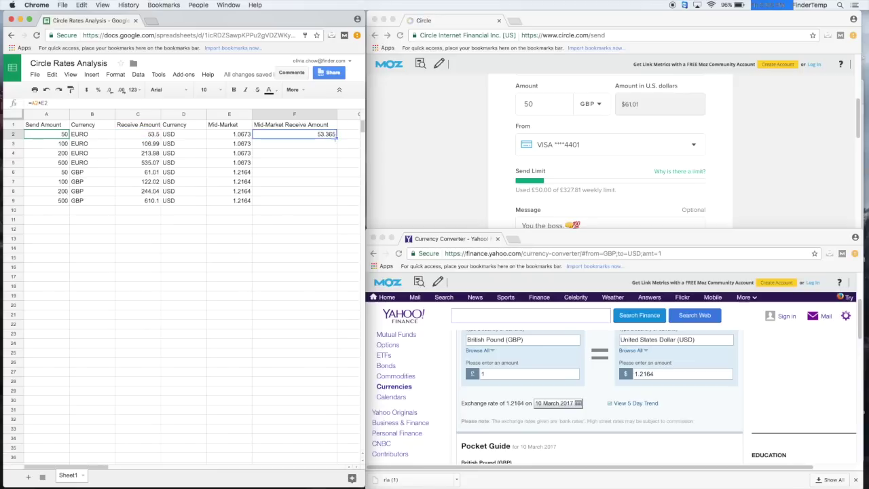
{"action": "left_click_drag", "start_coordinate": [336, 136], "coordinate": [329, 203]}
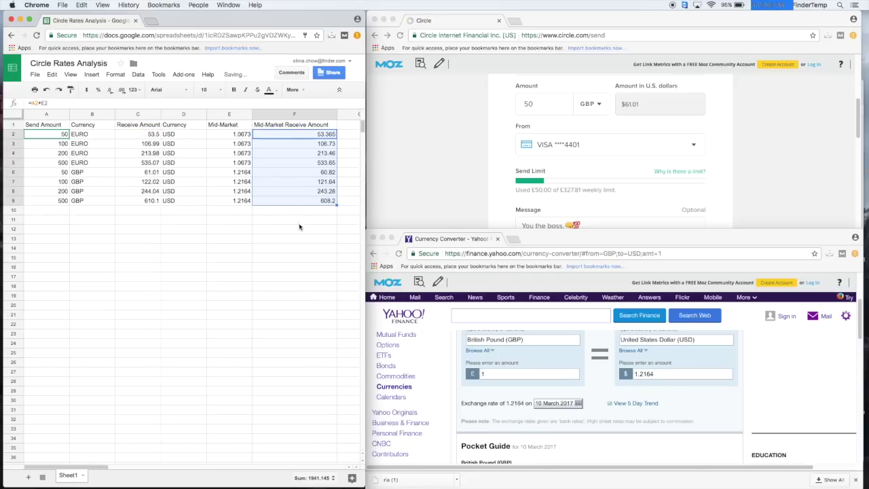
{"action": "left_click", "coordinate": [299, 223]}
- Head column G "Mid-Market Receive Amount - Actual Receive Amount" and autofit its width
{"action": "left_click_drag", "start_coordinate": [366, 246], "coordinate": [536, 246]}
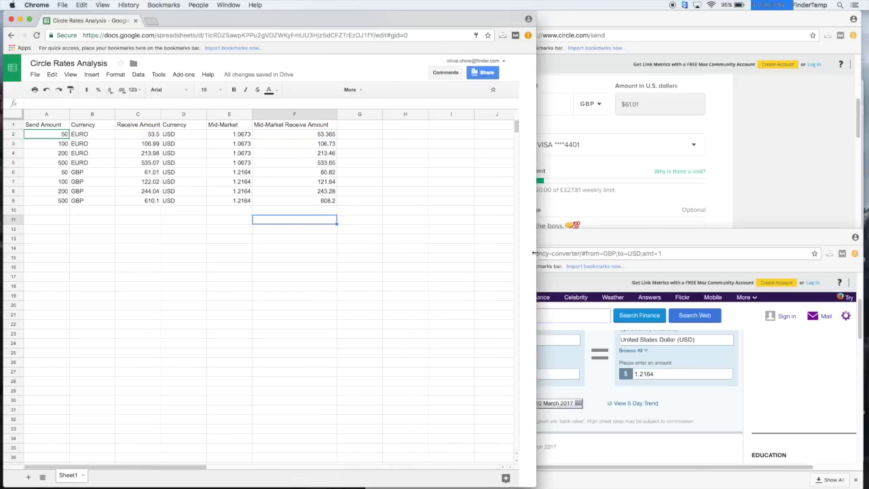
{"action": "left_click", "coordinate": [353, 125]}
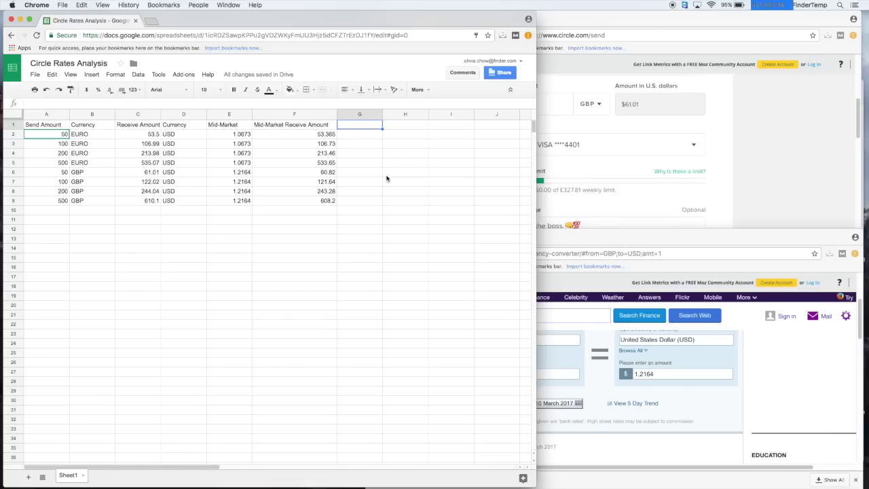
{"action": "type", "text": "M"}
{"action": "type", "text": "Mi"}
{"action": "type", "text": "d-Market Re"}
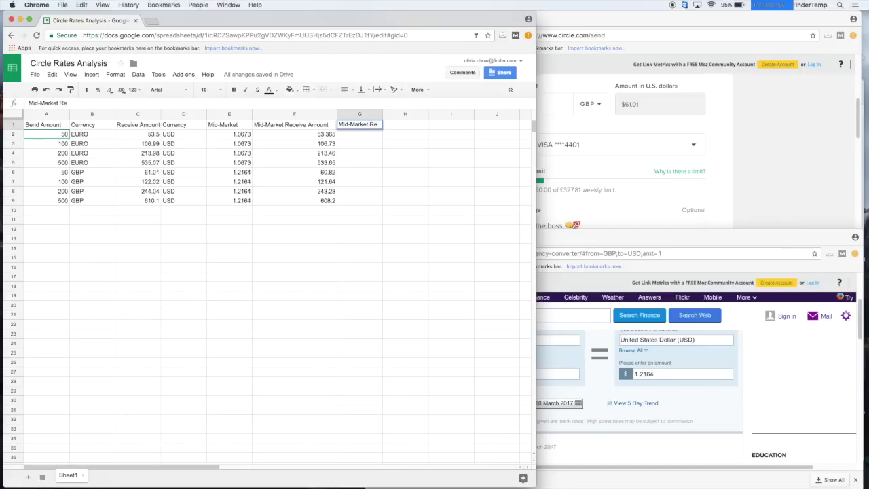
{"action": "type", "text": "ceive Amou"}
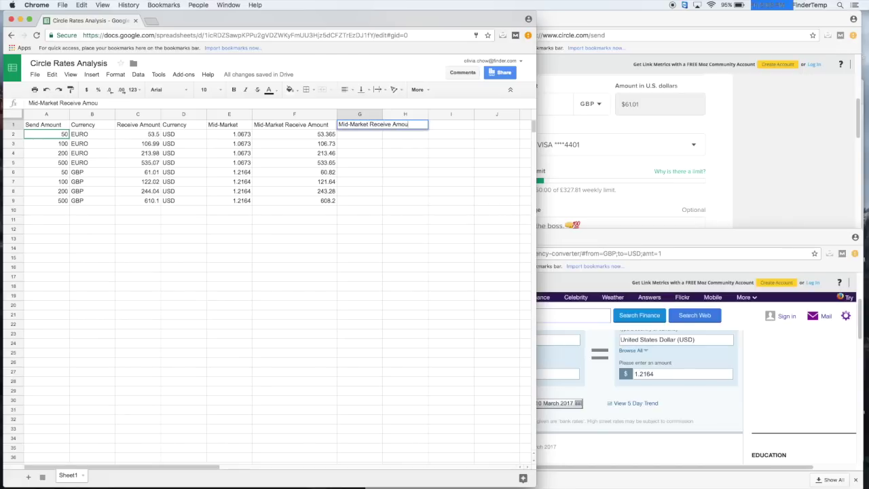
{"action": "type", "text": "nt - Actua"}
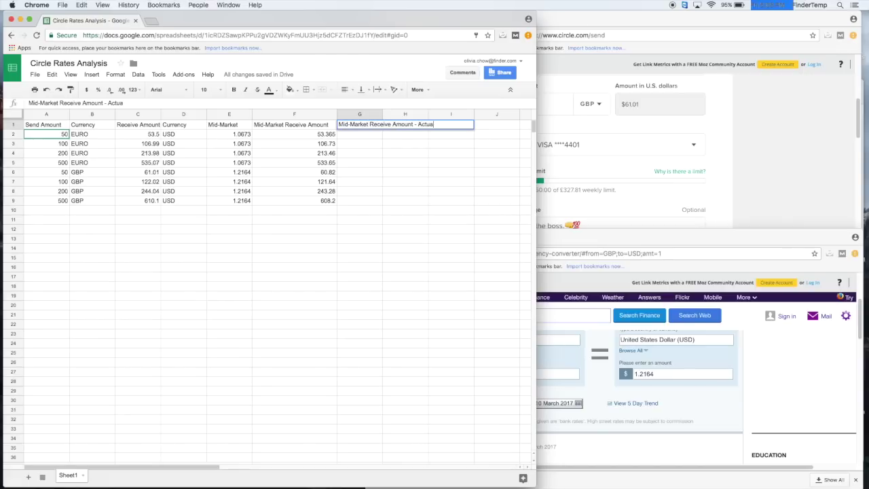
{"action": "type", "text": "l Receive Amount"}
{"action": "key", "text": "Return"}
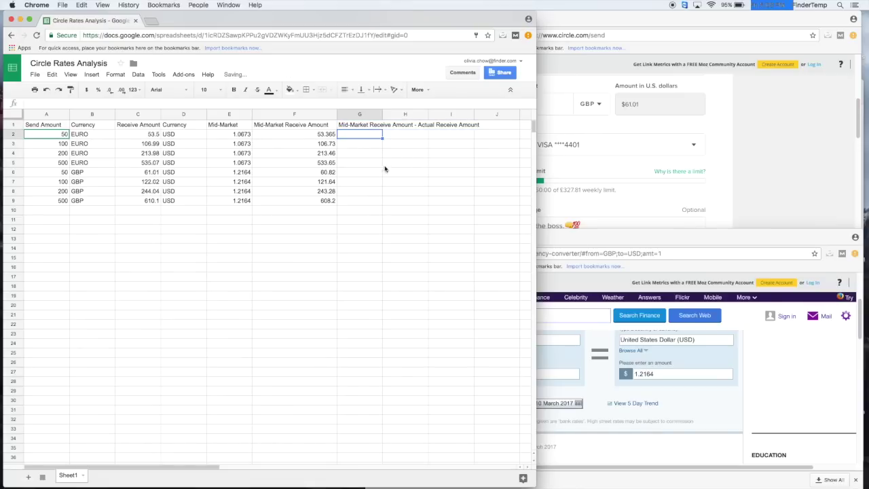
{"action": "left_click_drag", "start_coordinate": [382, 114], "coordinate": [382, 115]}
{"action": "double_click", "coordinate": [382, 114]}
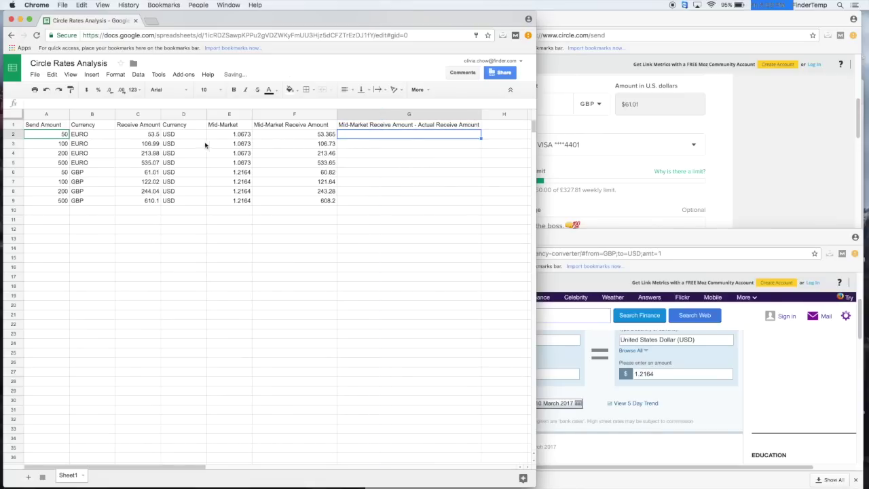
- Review row 2's mid-market rate, currency and receive amount, then select Currency column D
{"action": "left_click", "coordinate": [241, 136]}
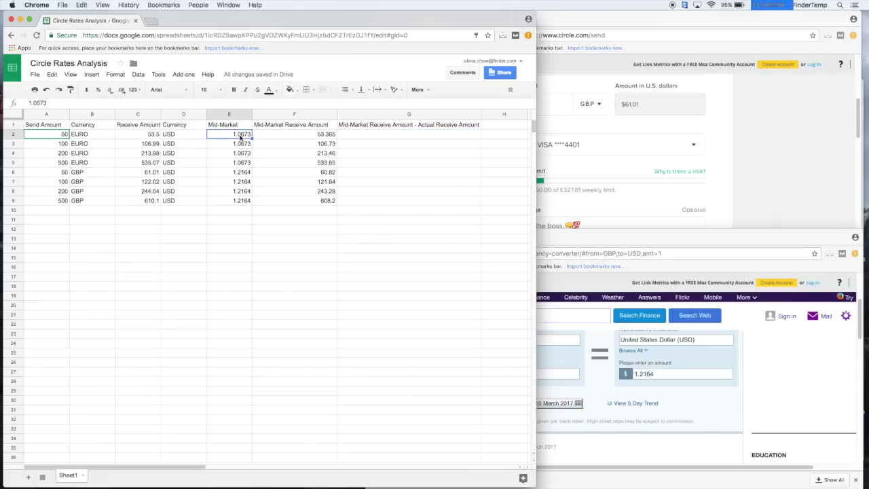
{"action": "left_click", "coordinate": [87, 138]}
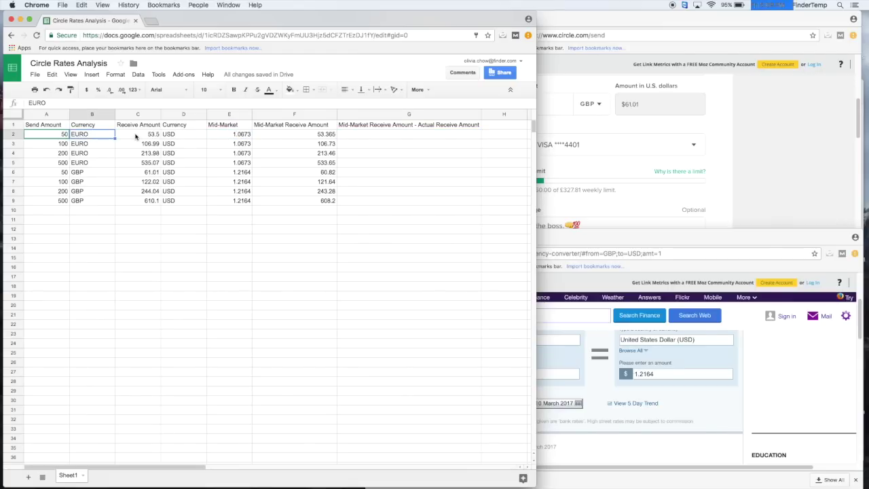
{"action": "left_click", "coordinate": [137, 136]}
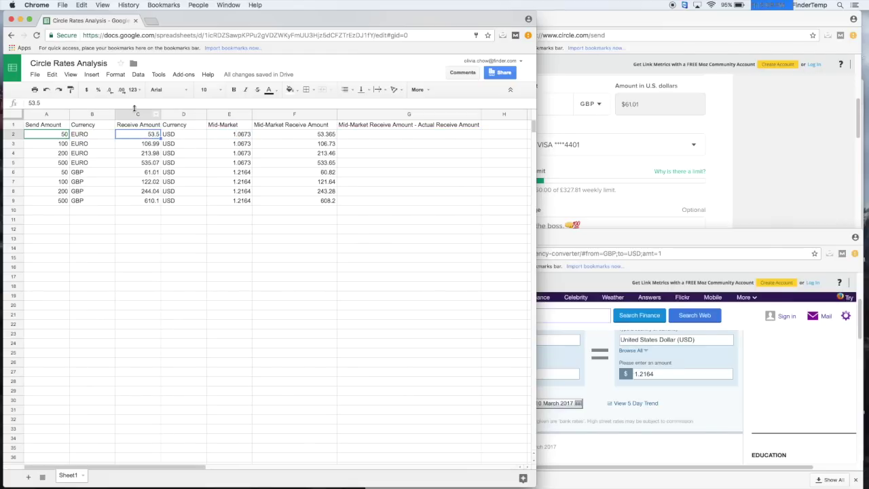
{"action": "left_click", "coordinate": [182, 116]}
- Insert a new column right of Currency headed "Exchange Rate"
{"action": "right_click", "coordinate": [182, 115]}
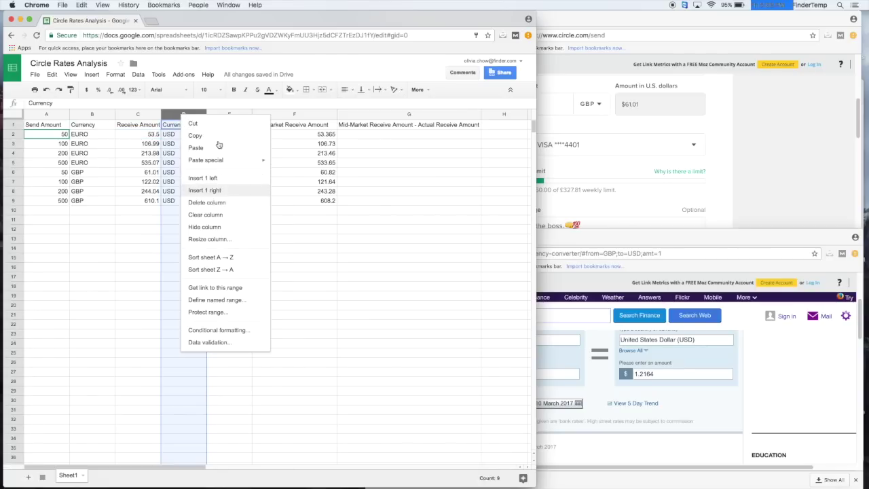
{"action": "left_click", "coordinate": [223, 191]}
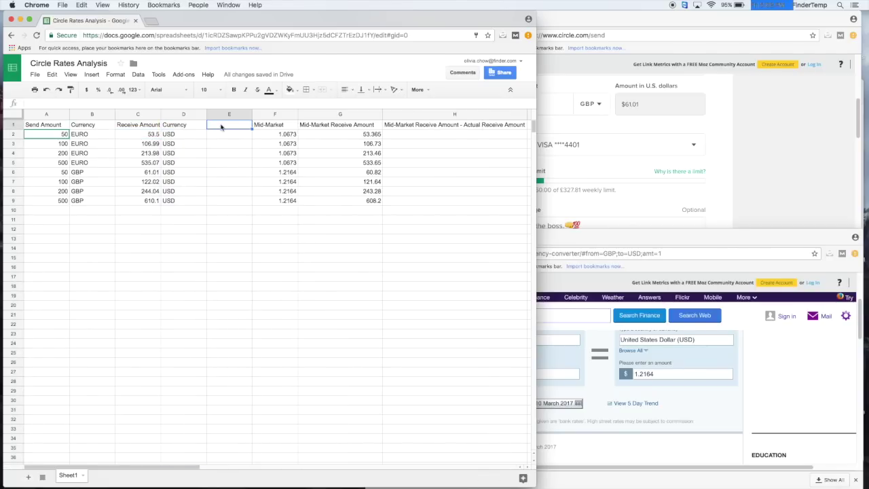
{"action": "type", "text": "Exchange"}
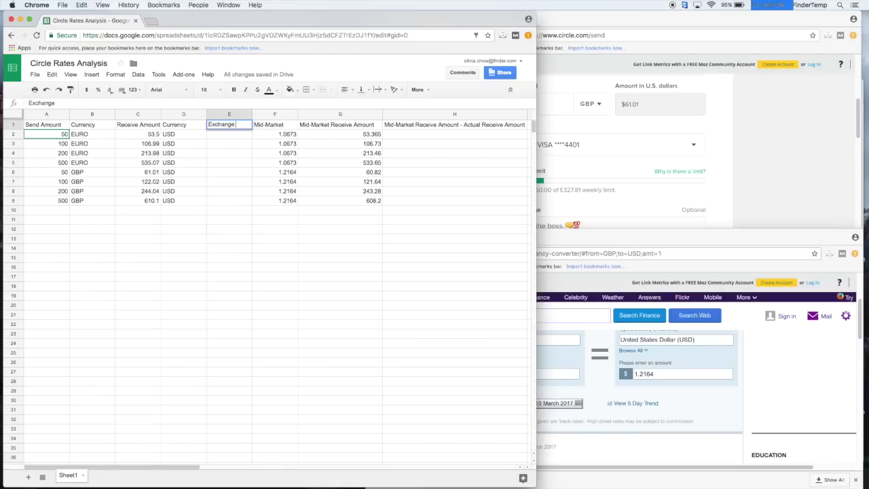
{"action": "type", "text": "Rate"}
{"action": "key", "text": "Return"}
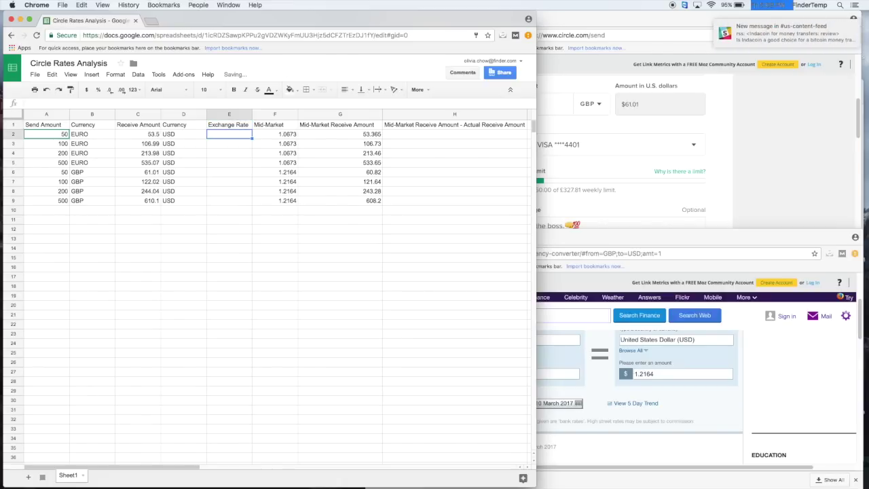
- Enter =C2/A2 in E2 to compute the 1.07 exchange rate
{"action": "type", "text": "="}
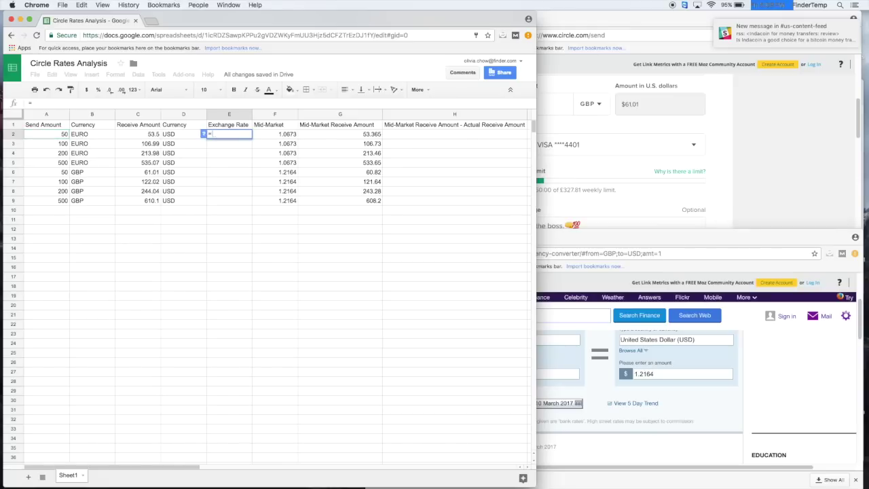
{"action": "left_click", "coordinate": [152, 138]}
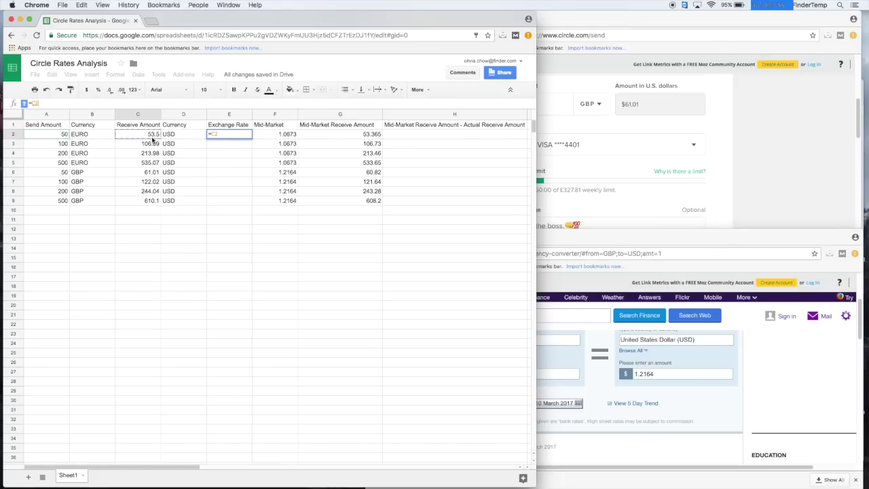
{"action": "type", "text": "/"}
{"action": "left_click", "coordinate": [58, 135]}
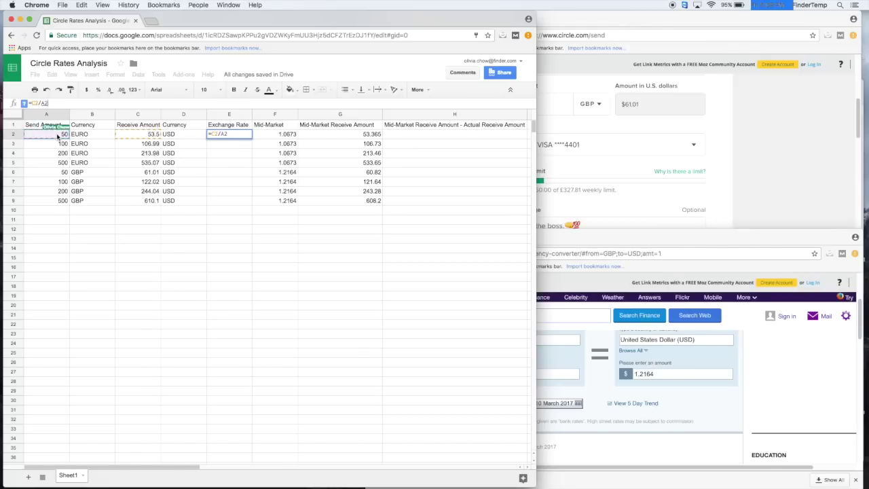
{"action": "key", "text": "Return"}
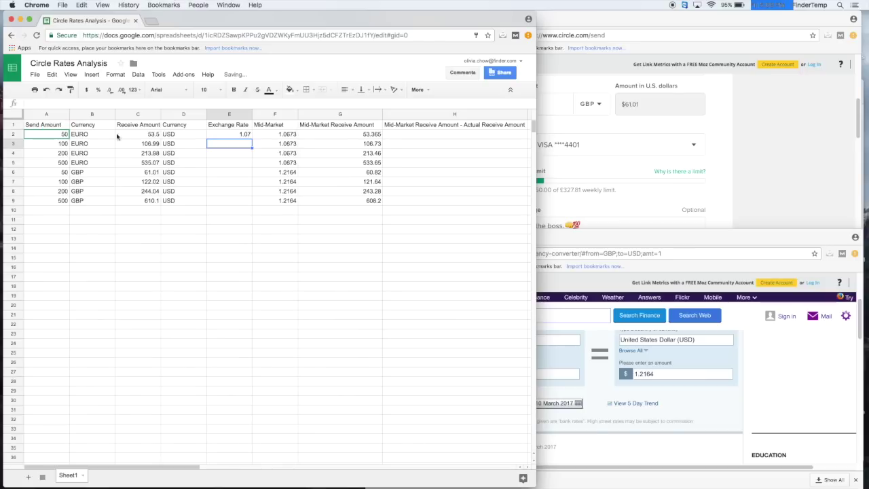
{"action": "left_click", "coordinate": [250, 136]}
- Copy the E2 exchange-rate formula down to E9 and check the resulting rates
{"action": "left_click_drag", "start_coordinate": [252, 139], "coordinate": [246, 207]}
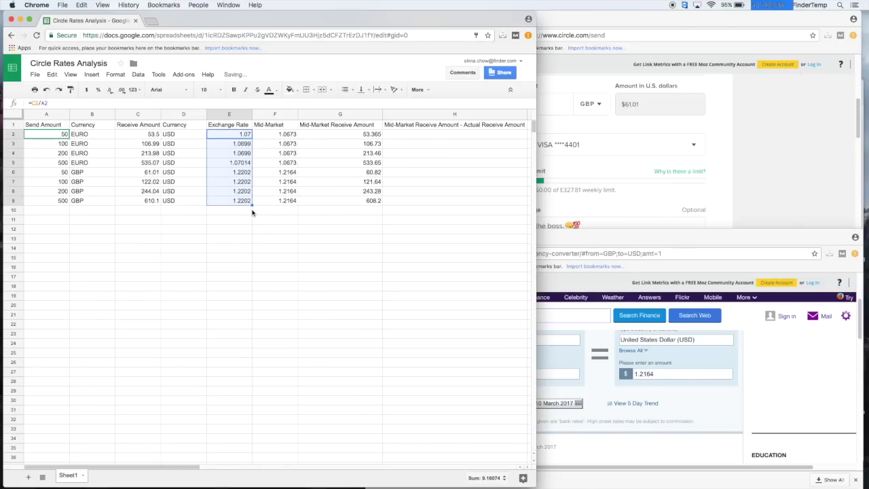
{"action": "left_click", "coordinate": [274, 203]}
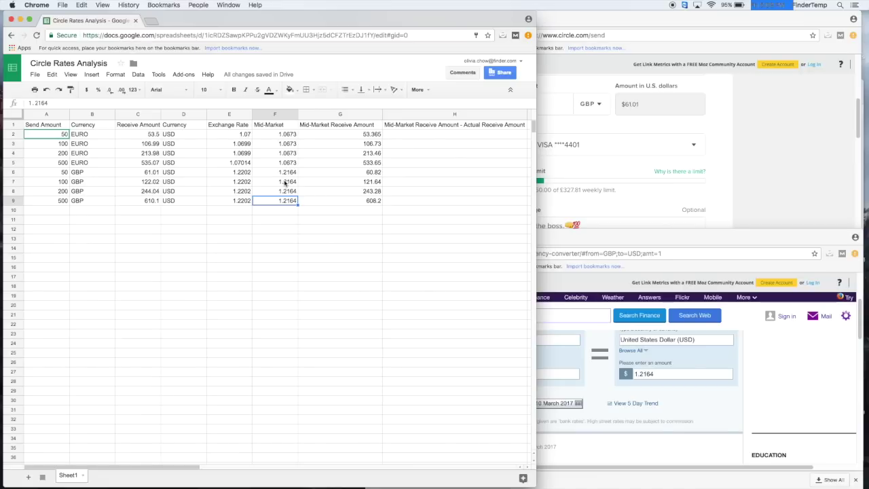
{"action": "left_click", "coordinate": [287, 136]}
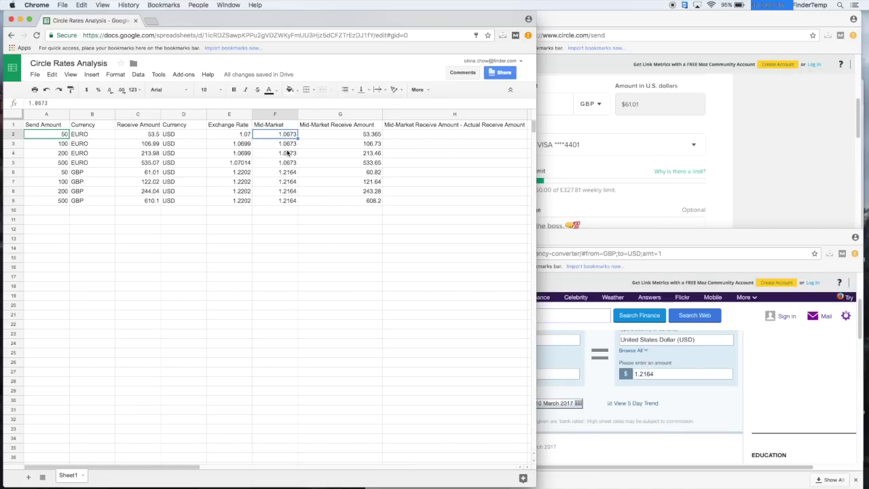
{"action": "double_click", "coordinate": [240, 135]}
{"action": "key", "text": "Escape"}
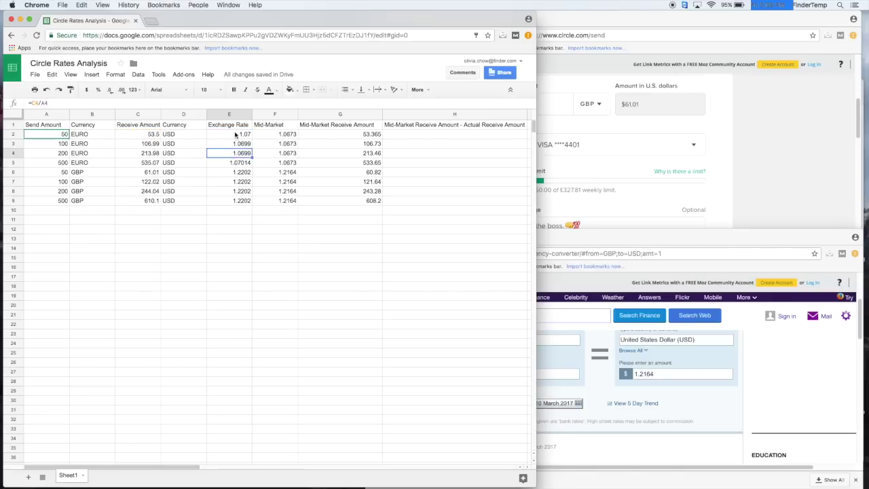
- Give exchange rates E2:E9 three decimals and mid-market rates F2:F9 two decimals
{"action": "left_click", "coordinate": [242, 202], "text": "shift"}
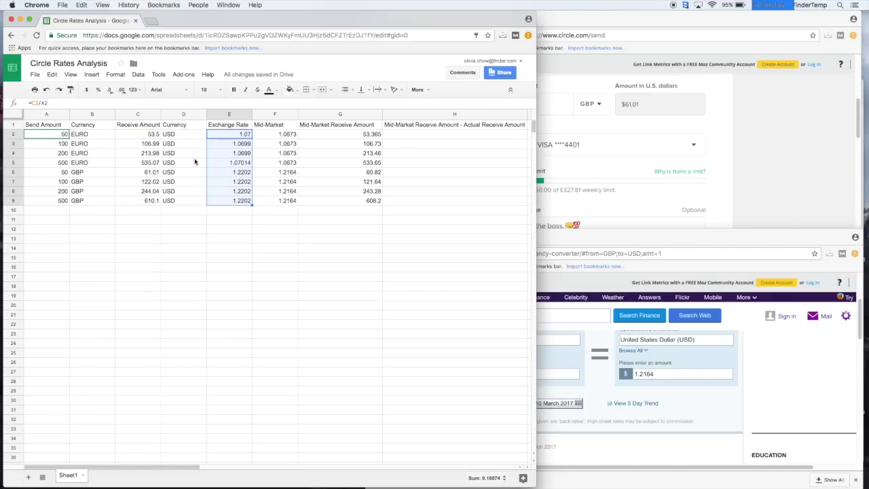
{"action": "left_click", "coordinate": [121, 90]}
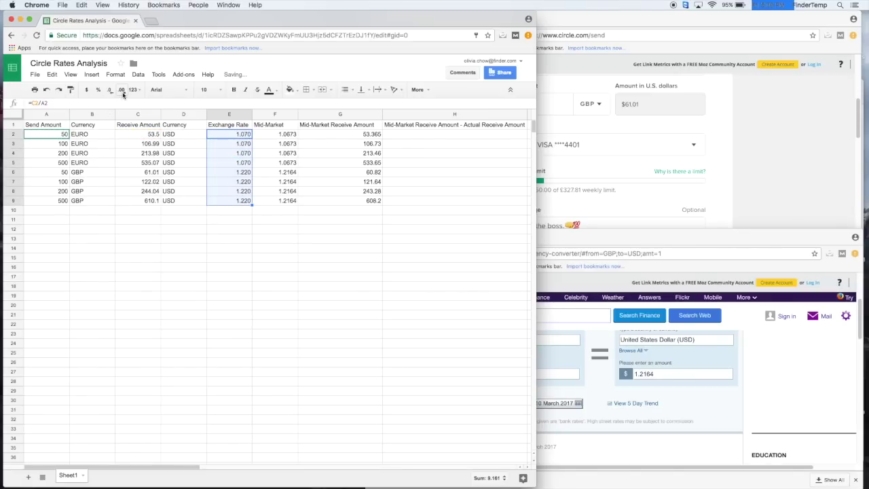
{"action": "left_click_drag", "start_coordinate": [280, 136], "coordinate": [281, 202]}
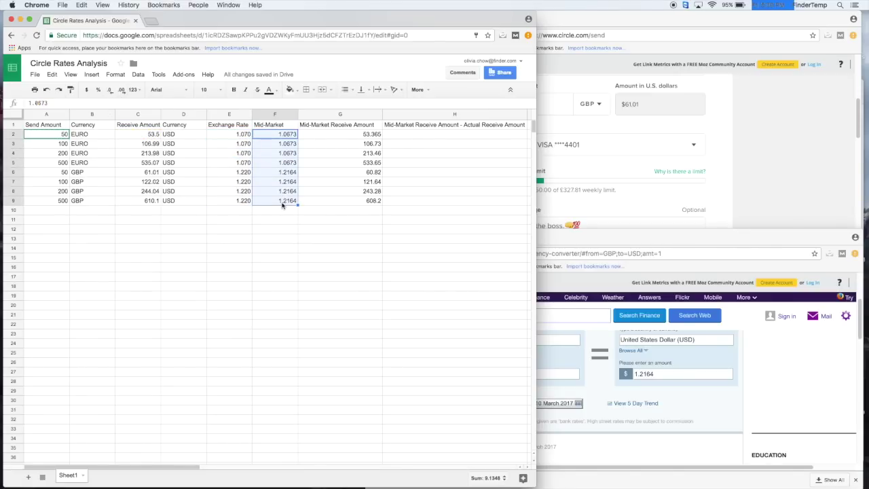
{"action": "left_click", "coordinate": [121, 90]}
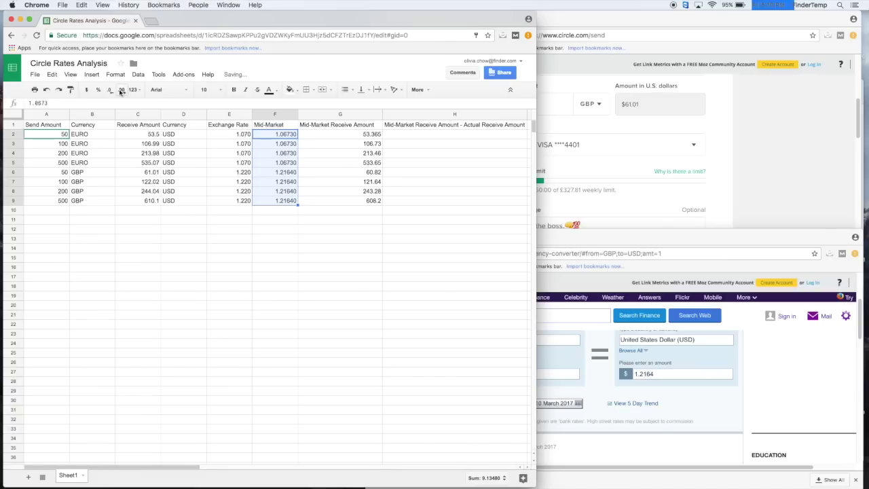
{"action": "left_click", "coordinate": [109, 93]}
{"action": "left_click", "coordinate": [109, 92]}
{"action": "left_click", "coordinate": [109, 92]}
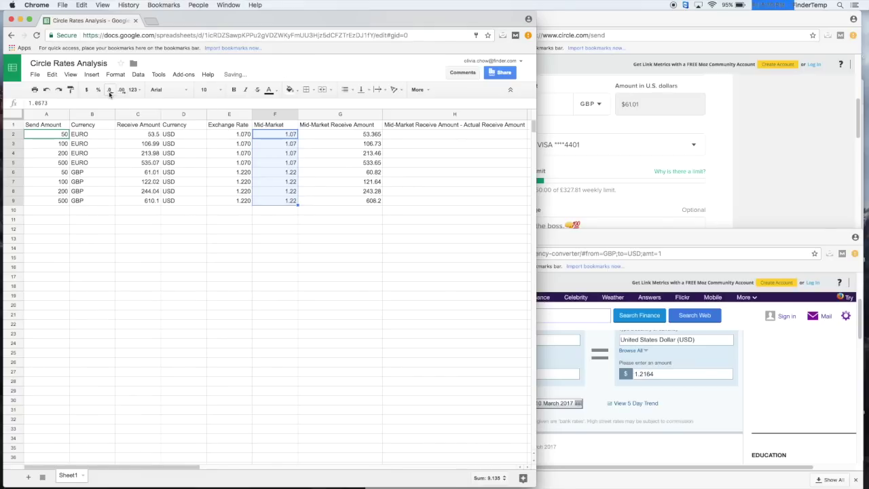
{"action": "left_click", "coordinate": [274, 223]}
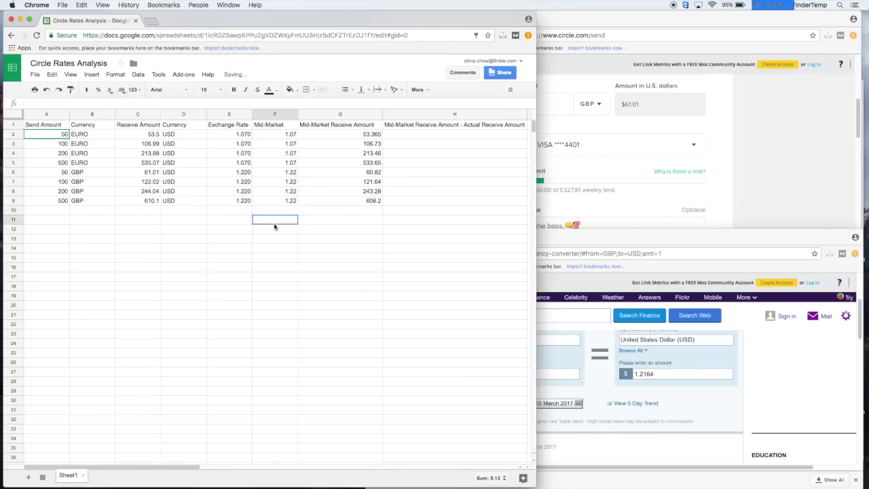
- Reduce exchange rates E2:E9 to two decimals to match the mid-market column
{"action": "left_click", "coordinate": [245, 136]}
{"action": "left_click_drag", "start_coordinate": [245, 135], "coordinate": [244, 201]}
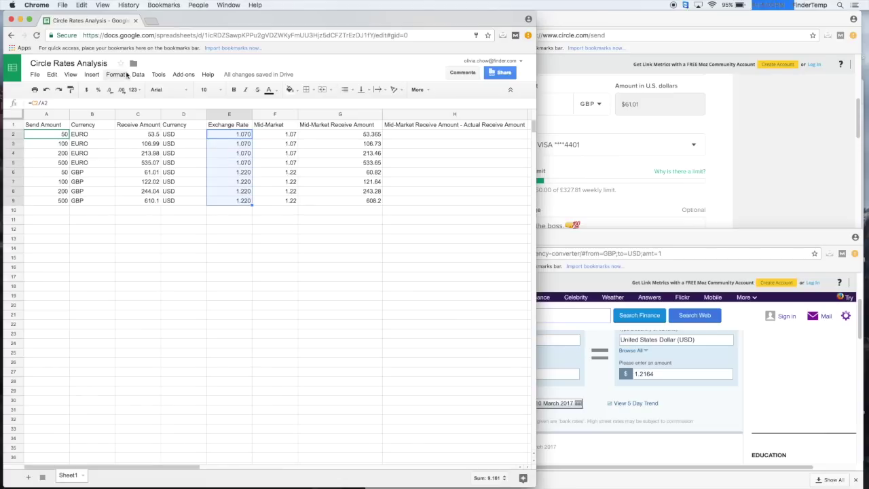
{"action": "left_click", "coordinate": [109, 93]}
{"action": "left_click", "coordinate": [290, 211]}
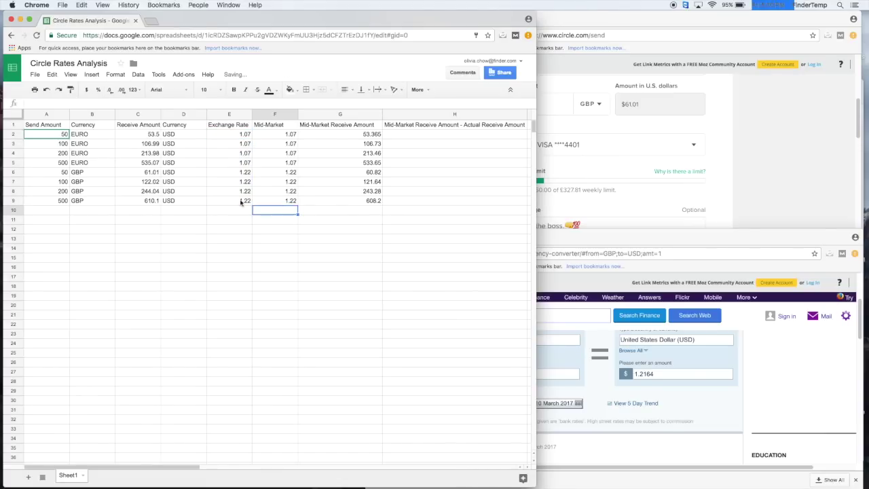
{"action": "left_click", "coordinate": [225, 134]}
{"action": "left_click_drag", "start_coordinate": [226, 134], "coordinate": [272, 206]}
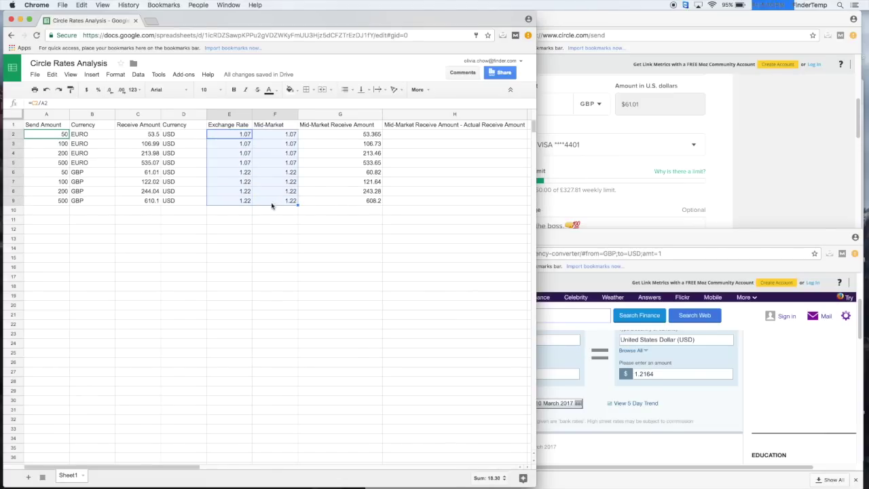
{"action": "left_click", "coordinate": [292, 217]}
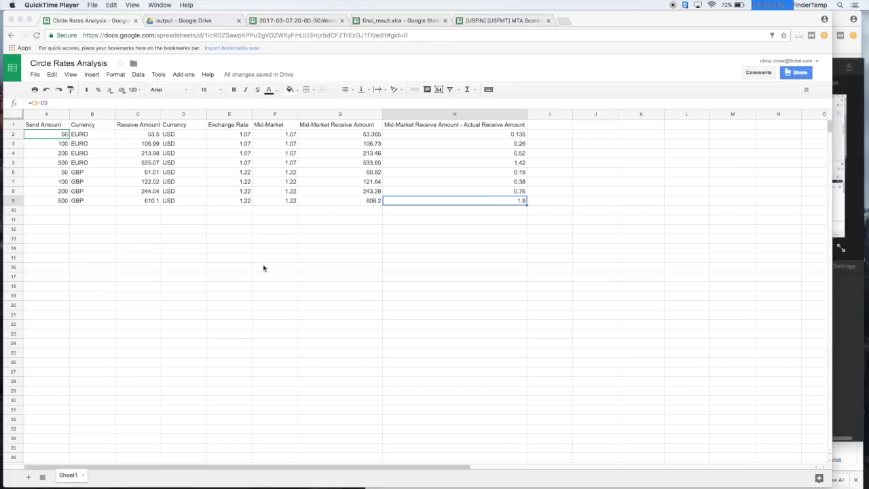
- Show the Exchange Rate and Mid-Market columns to four decimals, e.g. 1.0700 and 1.0673
{"action": "left_click", "coordinate": [215, 118]}
{"action": "left_click_drag", "start_coordinate": [218, 114], "coordinate": [264, 113]}
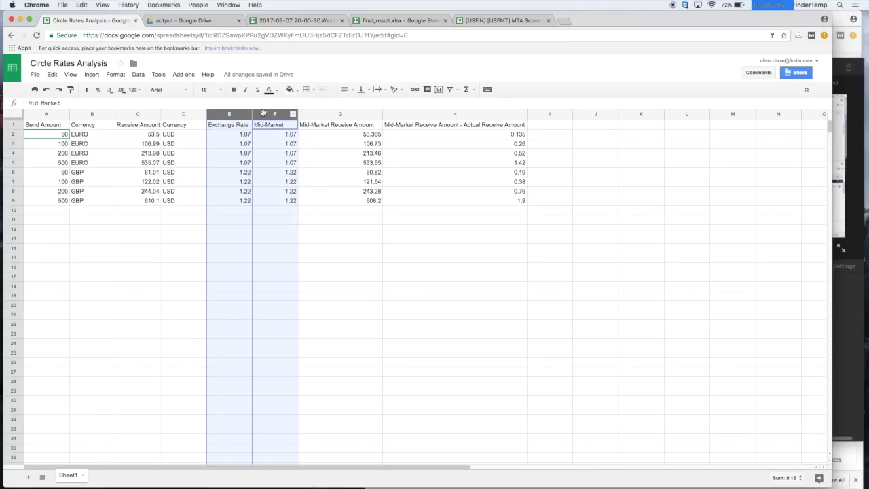
{"action": "left_click", "coordinate": [122, 90]}
{"action": "left_click", "coordinate": [121, 91]}
{"action": "left_click", "coordinate": [216, 249]}
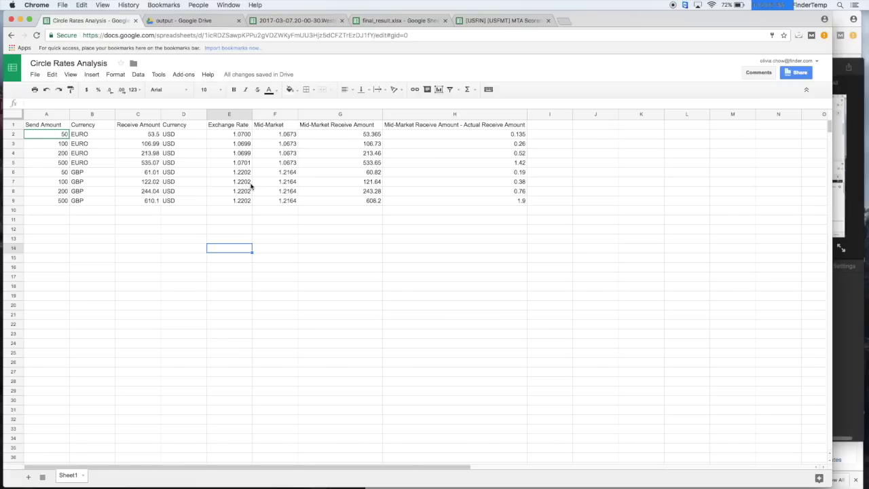
{"action": "left_click", "coordinate": [239, 137]}
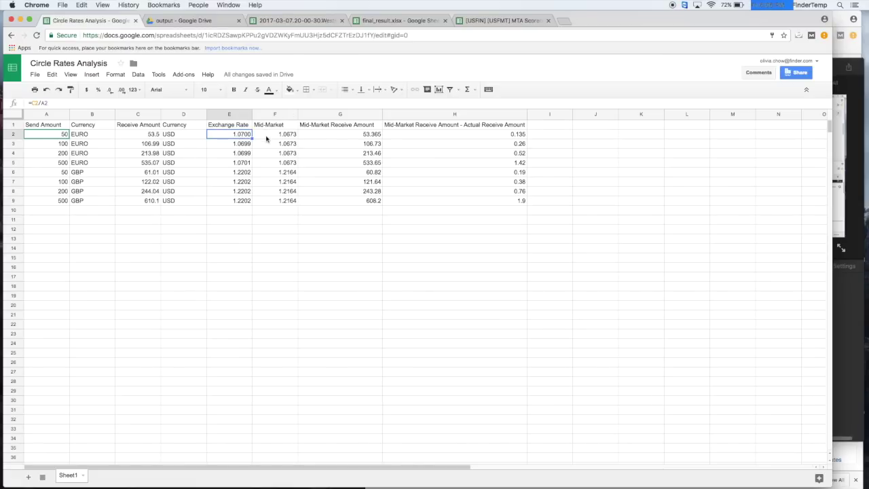
{"action": "left_click", "coordinate": [236, 175]}
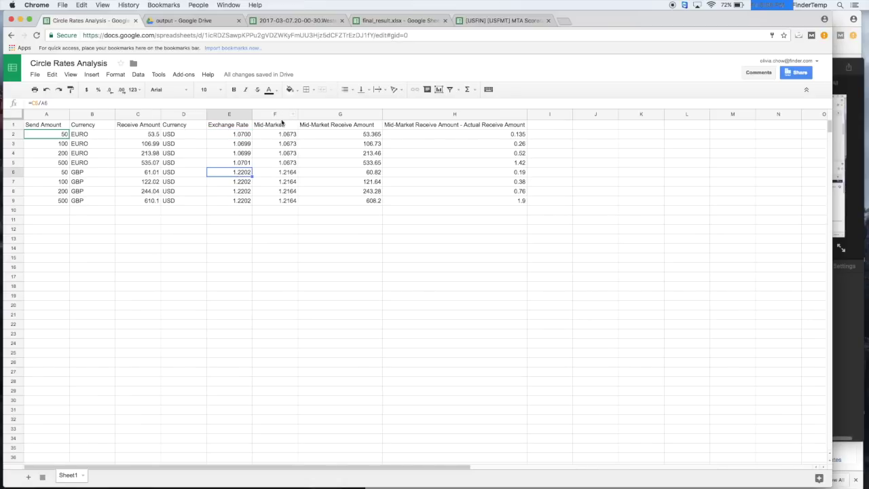
- Insert a column right of Mid-Market headed 'Difference between exchange rate'
{"action": "right_click", "coordinate": [270, 116]}
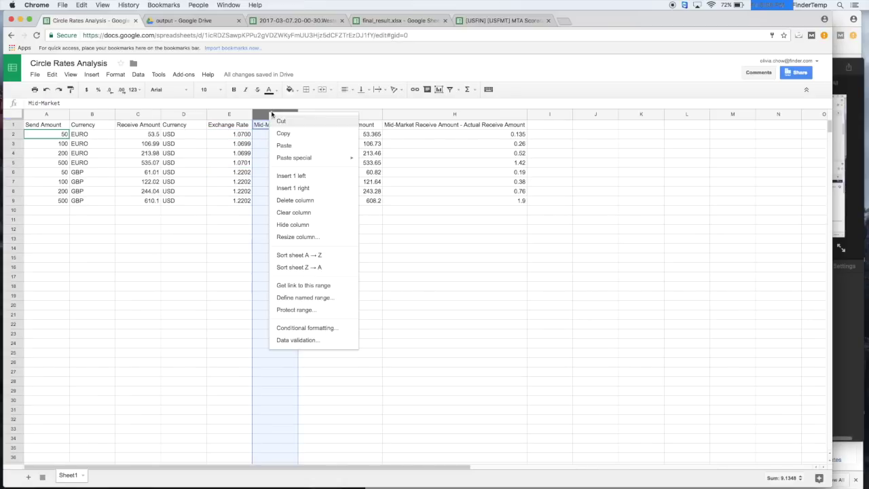
{"action": "left_click", "coordinate": [293, 188]}
{"action": "left_click", "coordinate": [315, 129]}
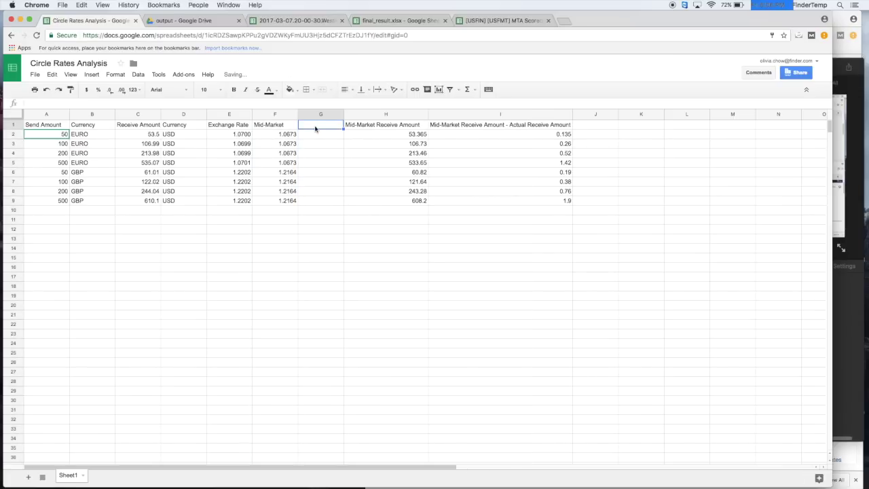
{"action": "type", "text": "Difference between"}
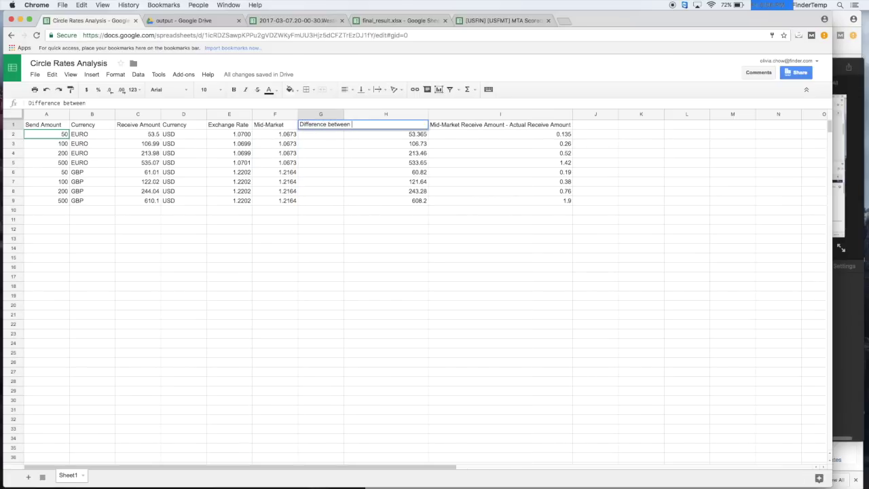
{"action": "type", "text": " exchange rates"}
{"action": "key", "text": "Return"}
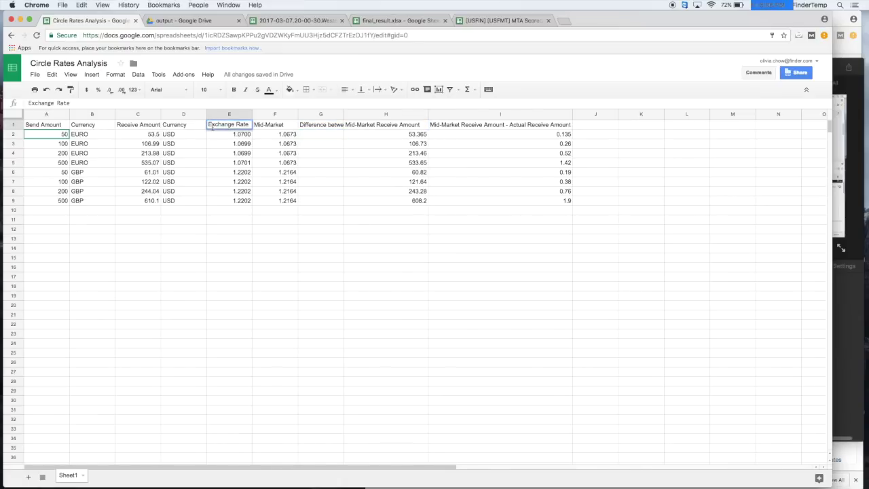
- Rename the E1 header to 'Provider Exchange Rate'
{"action": "type", "text": "Provider"}
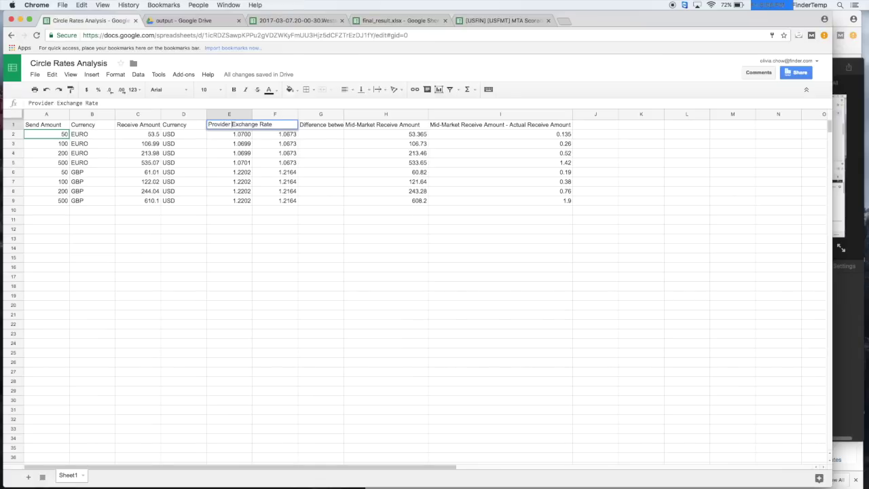
{"action": "key", "text": "Return"}
{"action": "left_click", "coordinate": [13, 124]}
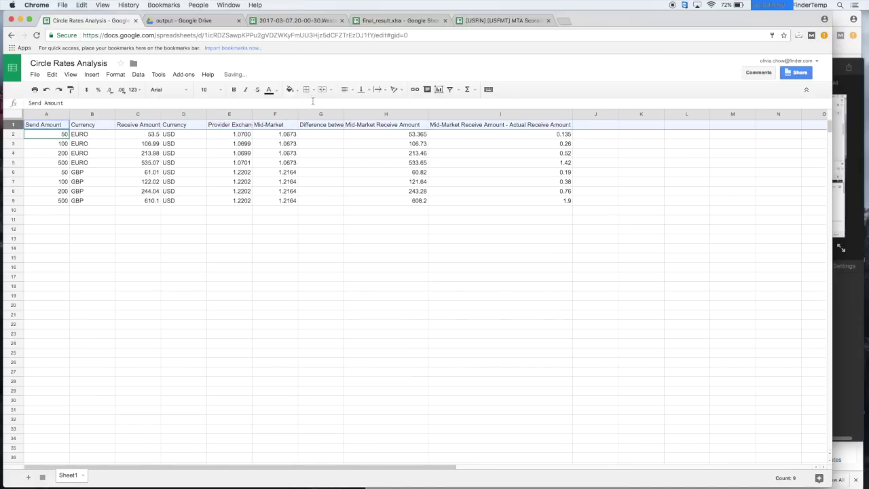
- Wrap the header row text and enter =E2-F2 in G2
{"action": "left_click", "coordinate": [378, 89]}
{"action": "left_click", "coordinate": [393, 106]}
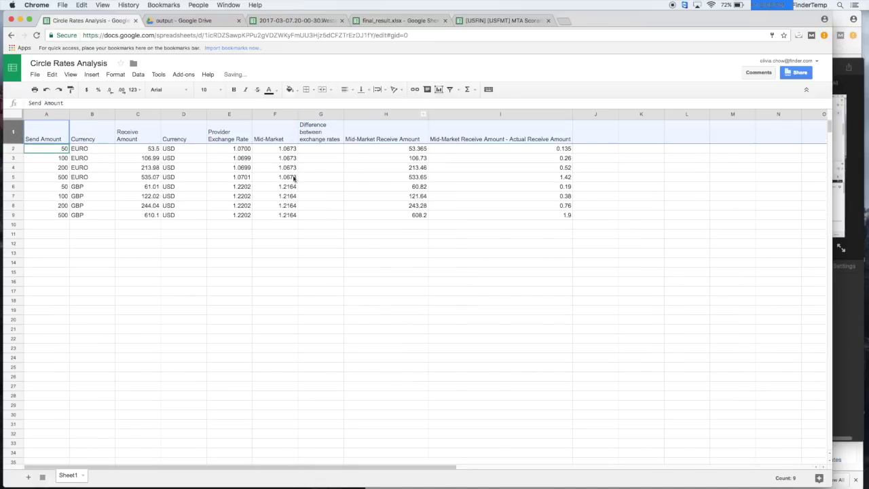
{"action": "left_click", "coordinate": [313, 151]}
{"action": "type", "text": "="}
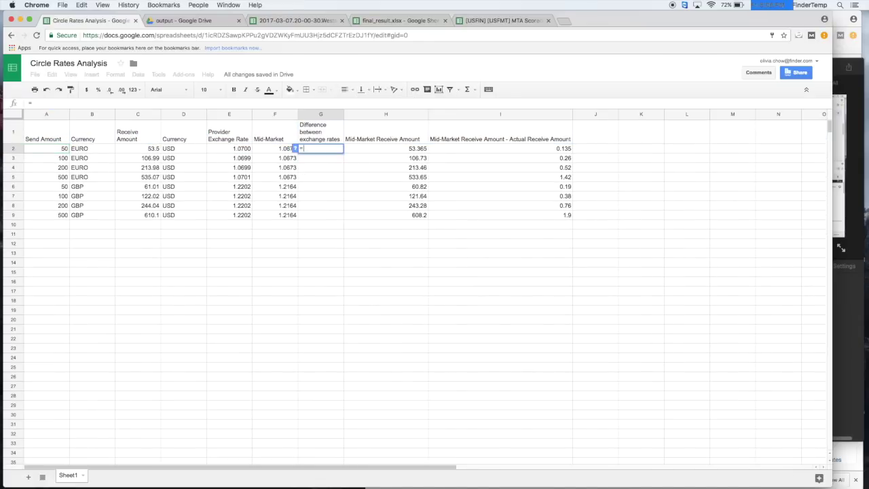
{"action": "left_click", "coordinate": [237, 149]}
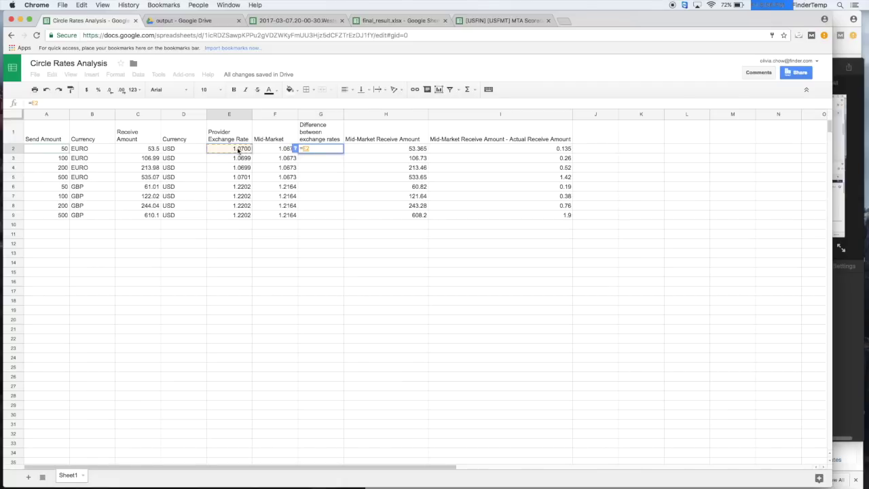
{"action": "type", "text": "-"}
{"action": "left_click", "coordinate": [285, 149]}
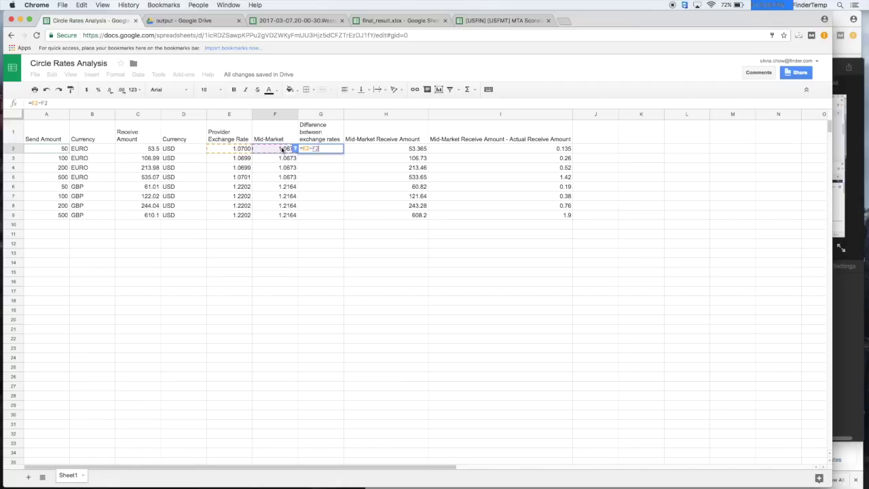
{"action": "key", "text": "Return"}
- Fill the rate-difference formula down to G9, giving 0.0027–0.0038
{"action": "left_click", "coordinate": [330, 148]}
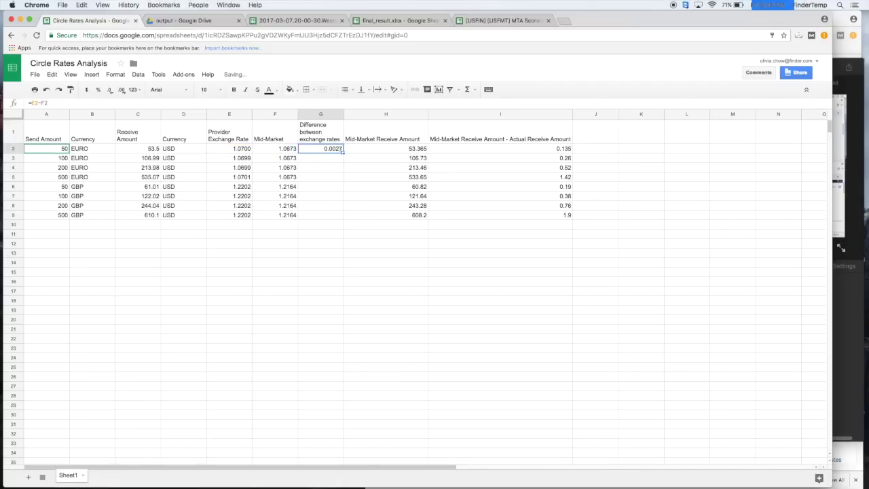
{"action": "left_click_drag", "start_coordinate": [343, 152], "coordinate": [334, 213]}
{"action": "left_click", "coordinate": [330, 233]}
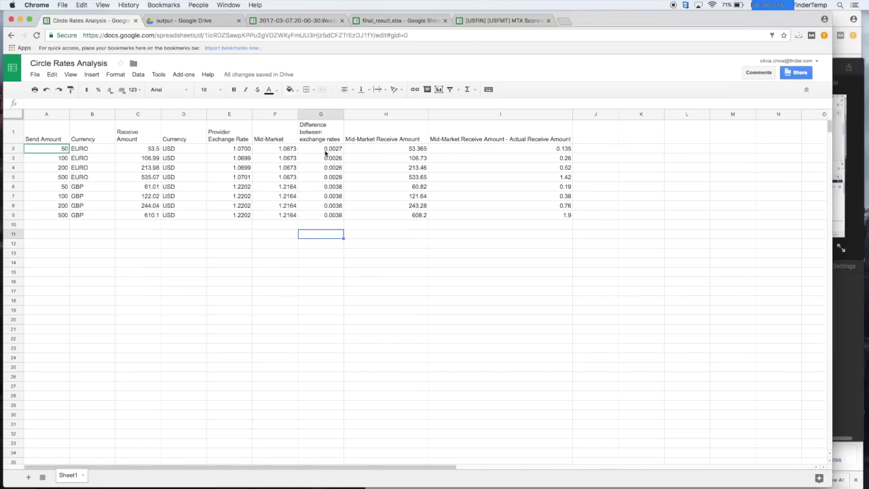
{"action": "left_click", "coordinate": [328, 150]}
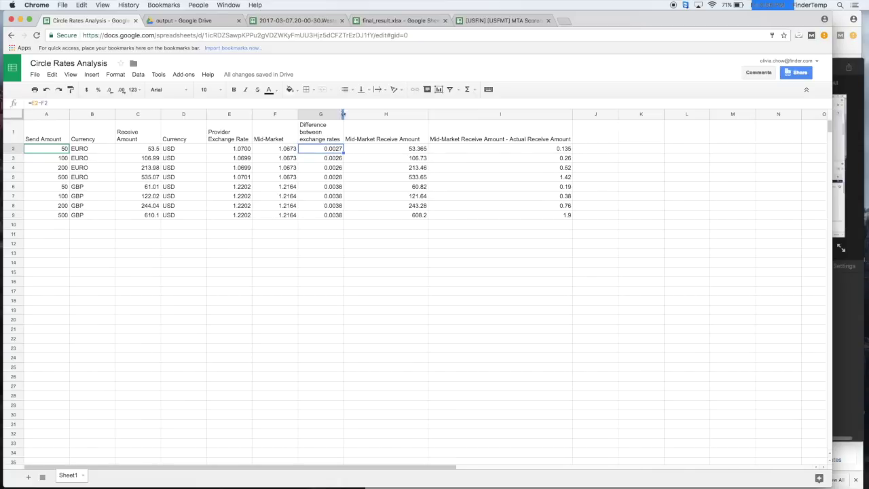
{"action": "left_click", "coordinate": [331, 115]}
- Insert a column after the difference column headed 'Percentage of send amount' in H1
{"action": "right_click", "coordinate": [331, 116]}
{"action": "left_click", "coordinate": [365, 193]}
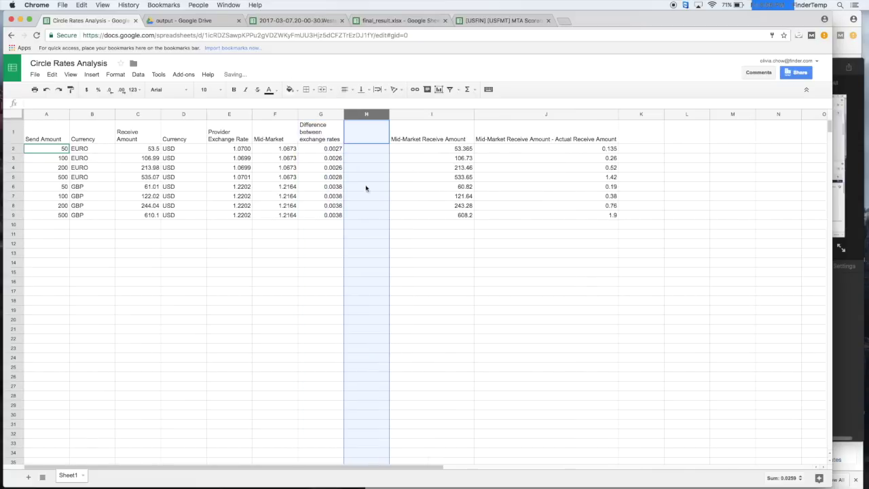
{"action": "left_click", "coordinate": [361, 131]}
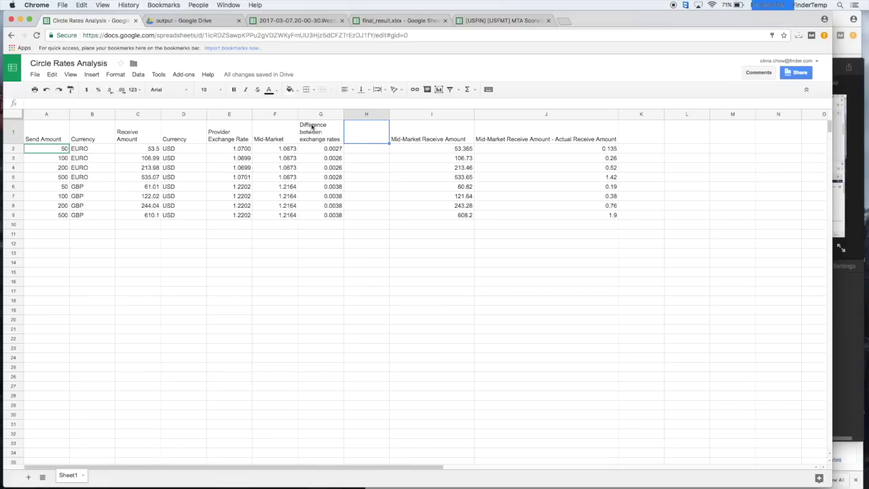
{"action": "left_click", "coordinate": [58, 150]}
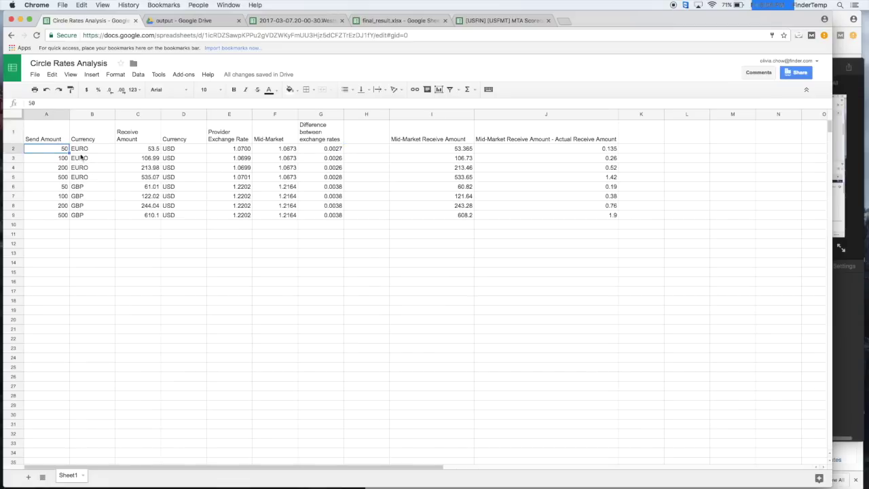
{"action": "left_click", "coordinate": [336, 135]}
{"action": "left_click", "coordinate": [366, 134]}
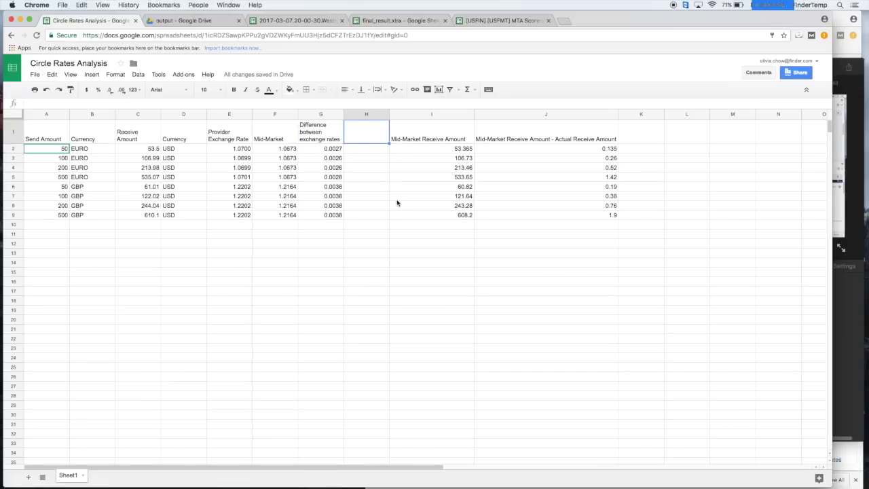
{"action": "type", "text": "Percentage of se"}
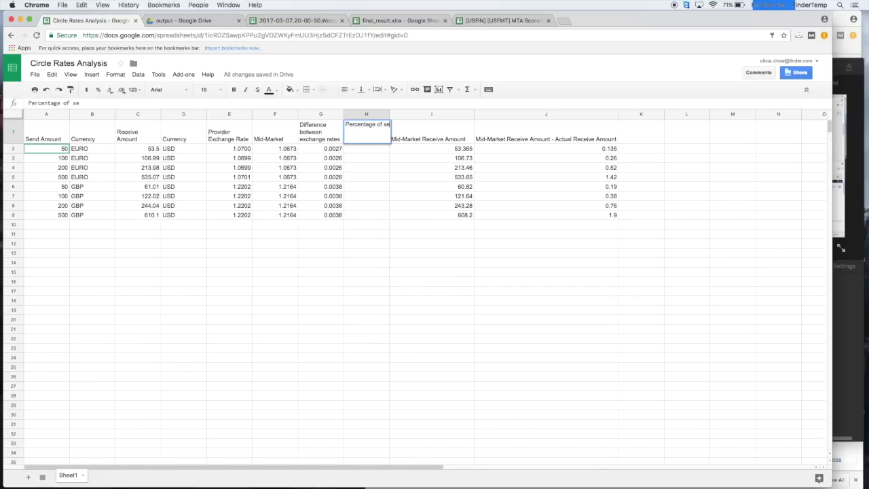
{"action": "type", "text": "nd amount"}
{"action": "key", "text": "Return"}
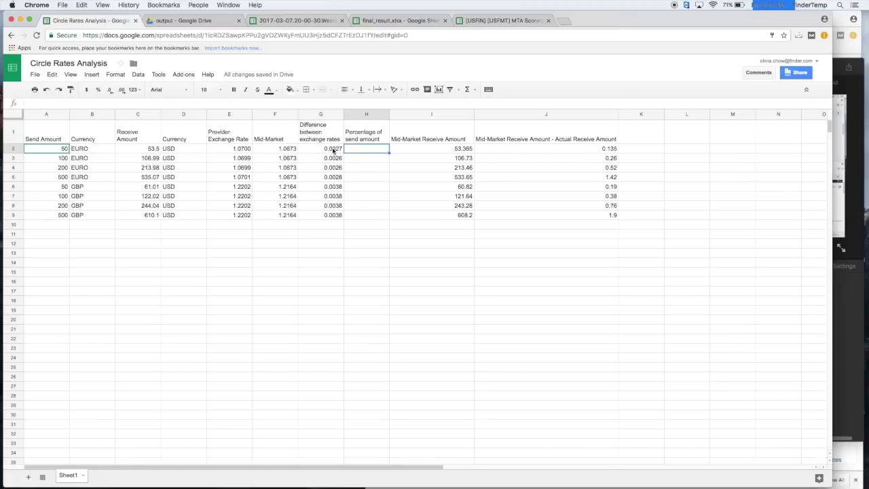
{"action": "left_click", "coordinate": [333, 150]}
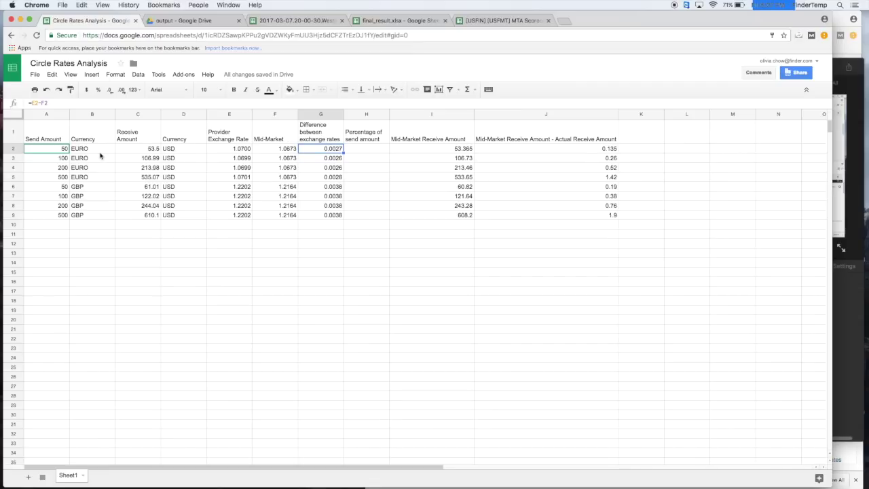
- Enter =G2/A2 in H2 to divide the rate difference by the send amount
{"action": "left_click", "coordinate": [370, 152]}
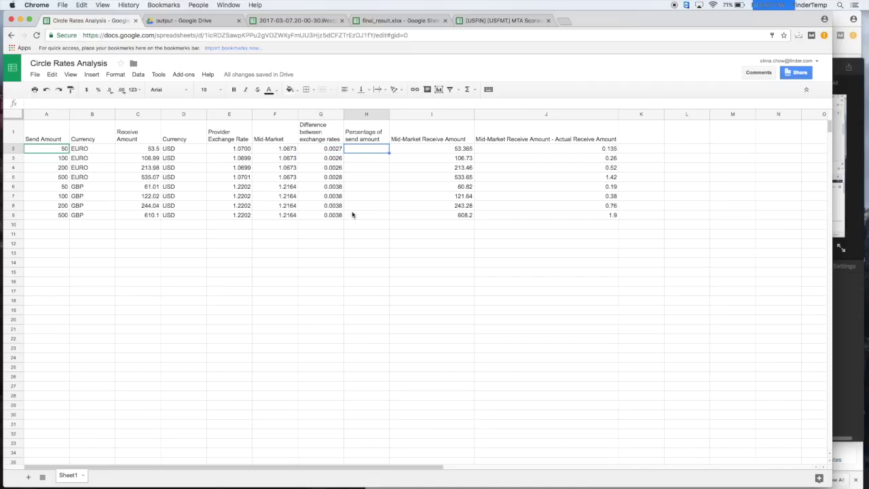
{"action": "type", "text": "="}
{"action": "left_click", "coordinate": [314, 148]}
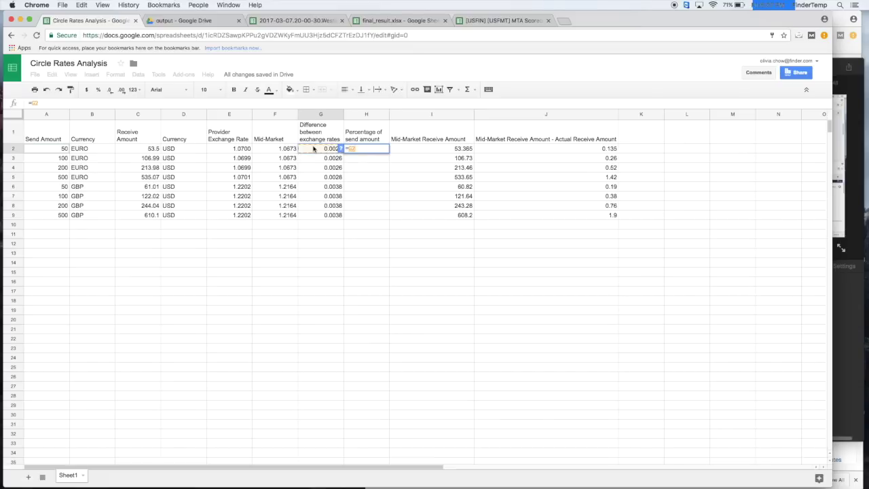
{"action": "type", "text": "/"}
{"action": "left_click", "coordinate": [53, 151]}
{"action": "key", "text": "Return"}
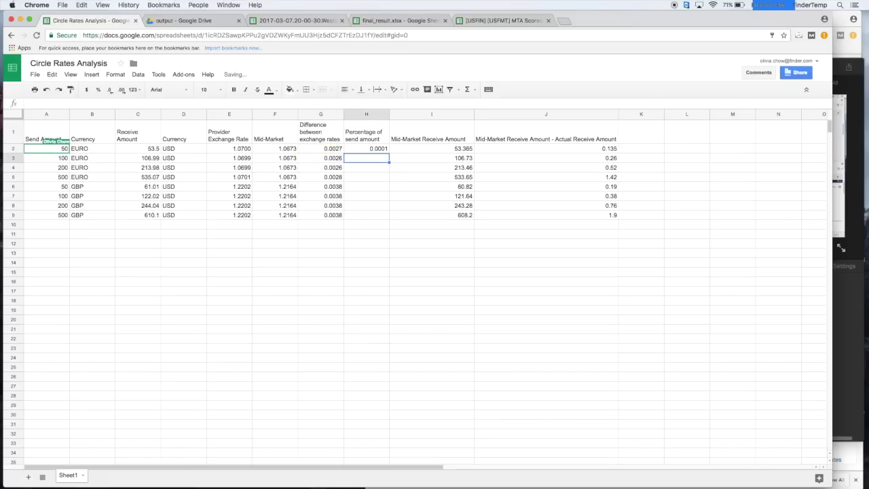
- Fill the percentage formula down to H9 and format the results as percents
{"action": "left_click", "coordinate": [381, 149]}
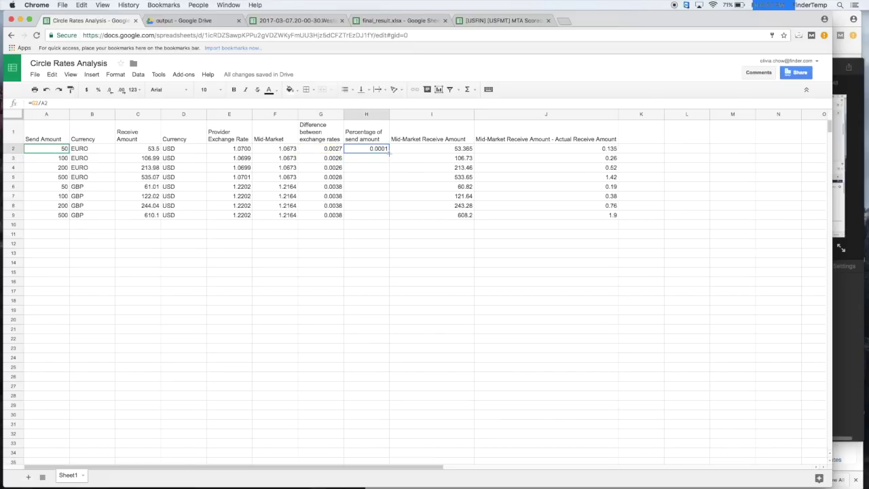
{"action": "left_click_drag", "start_coordinate": [389, 153], "coordinate": [386, 223]}
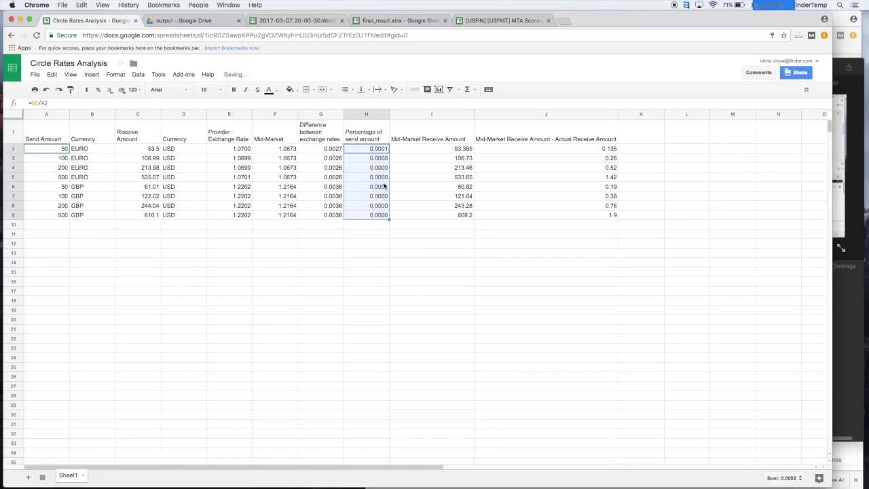
{"action": "left_click", "coordinate": [98, 89]}
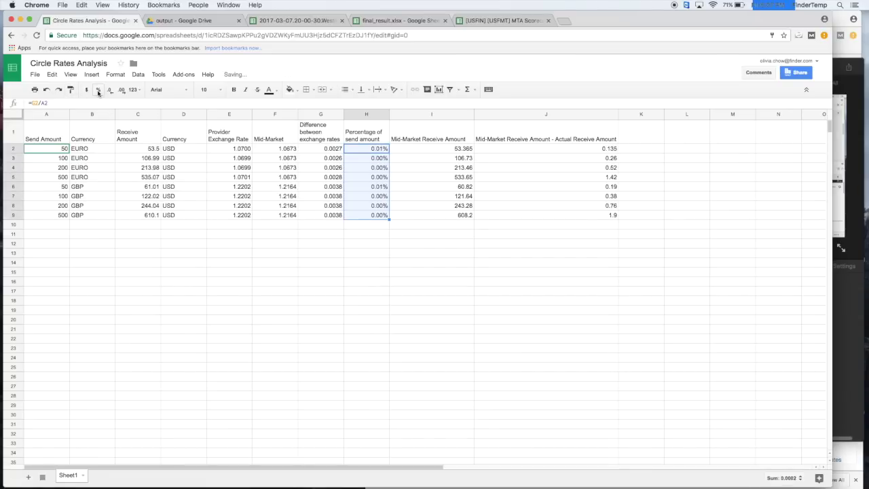
{"action": "left_click", "coordinate": [359, 228]}
{"action": "key", "text": "Up"}
{"action": "key", "text": "Up"}
{"action": "key", "text": "Up"}
{"action": "key", "text": "Up"}
{"action": "key", "text": "Up"}
{"action": "key", "text": "Up"}
{"action": "key", "text": "Up"}
{"action": "key", "text": "Up"}
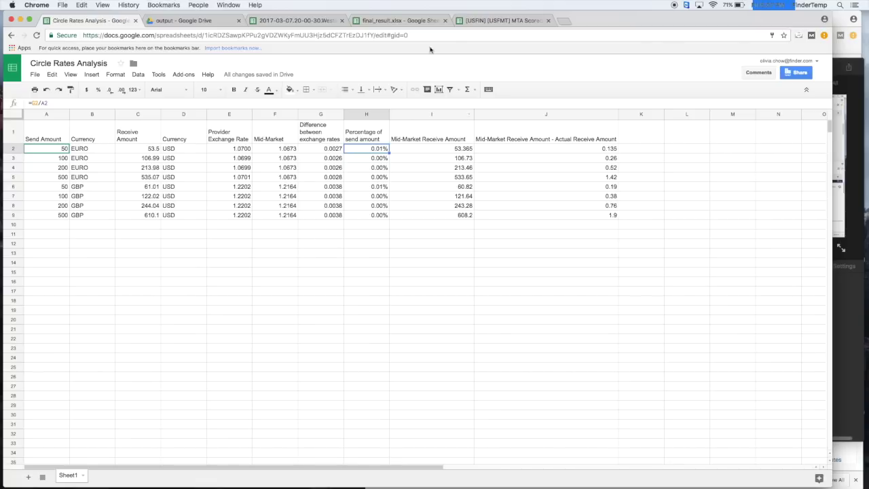
{"action": "left_click_drag", "start_coordinate": [457, 150], "coordinate": [446, 217]}
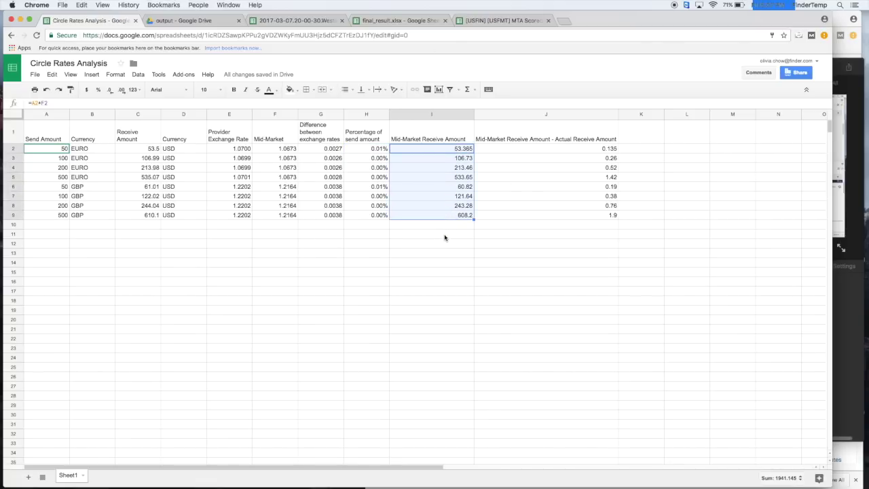
{"action": "left_click", "coordinate": [445, 237]}
{"action": "left_click", "coordinate": [446, 225]}
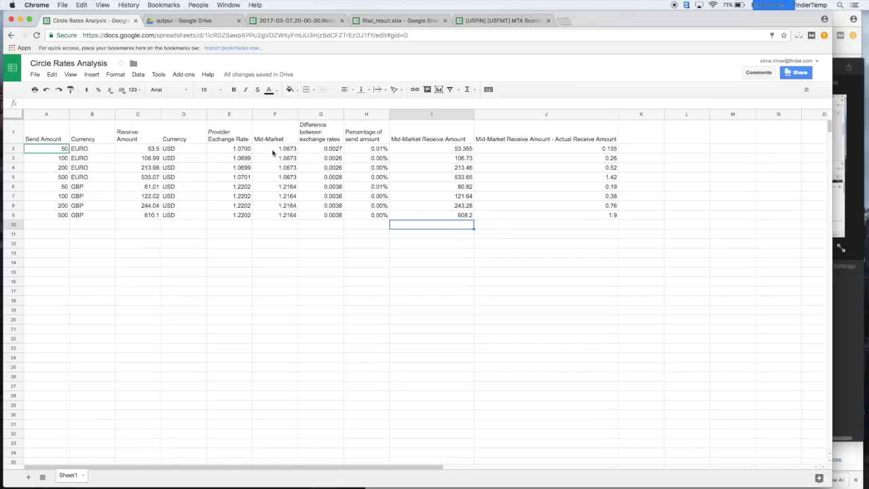
{"action": "left_click", "coordinate": [271, 114]}
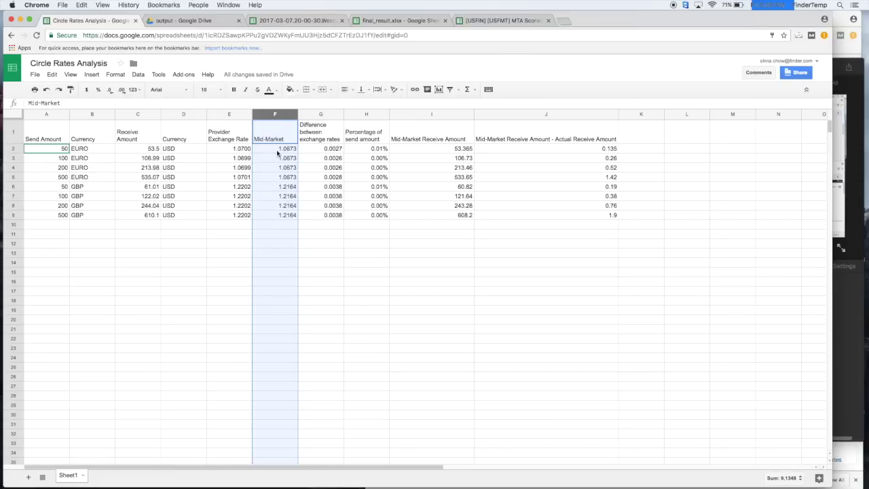
{"action": "left_click", "coordinate": [230, 114]}
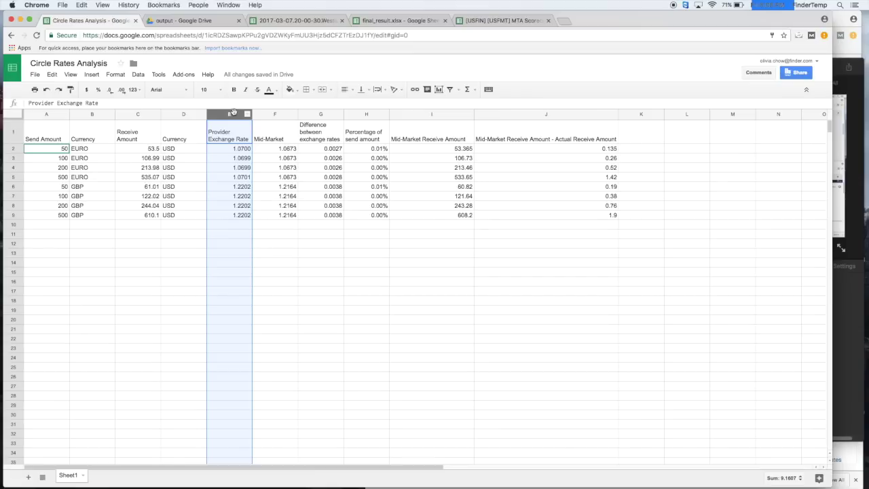
{"action": "left_click", "coordinate": [377, 150]}
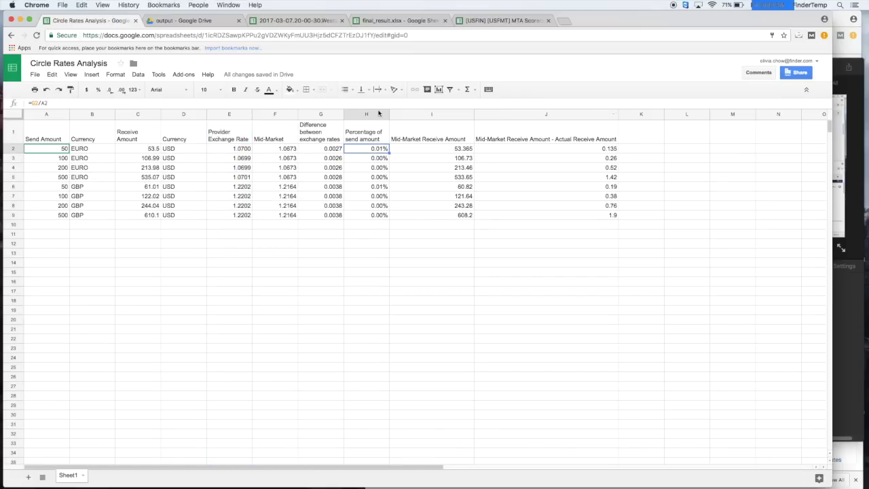
{"action": "left_click", "coordinate": [376, 219], "text": "shift"}
{"action": "left_click", "coordinate": [361, 242]}
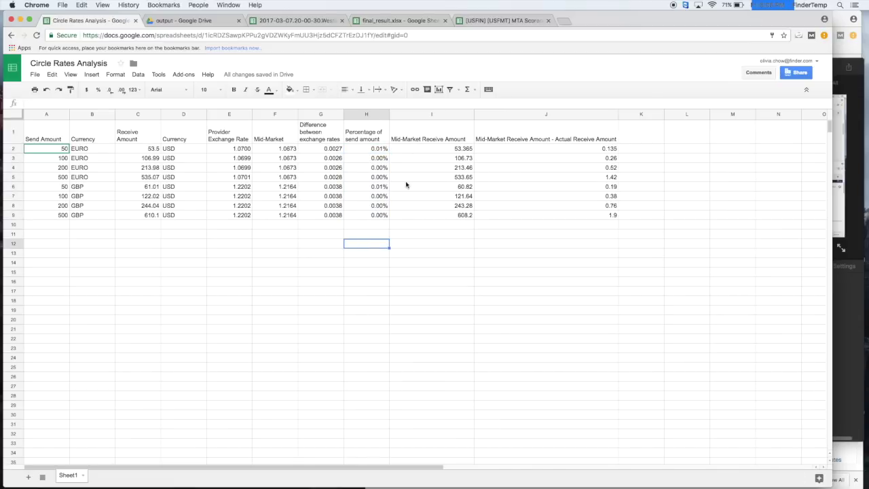
{"action": "left_click", "coordinate": [358, 153]}
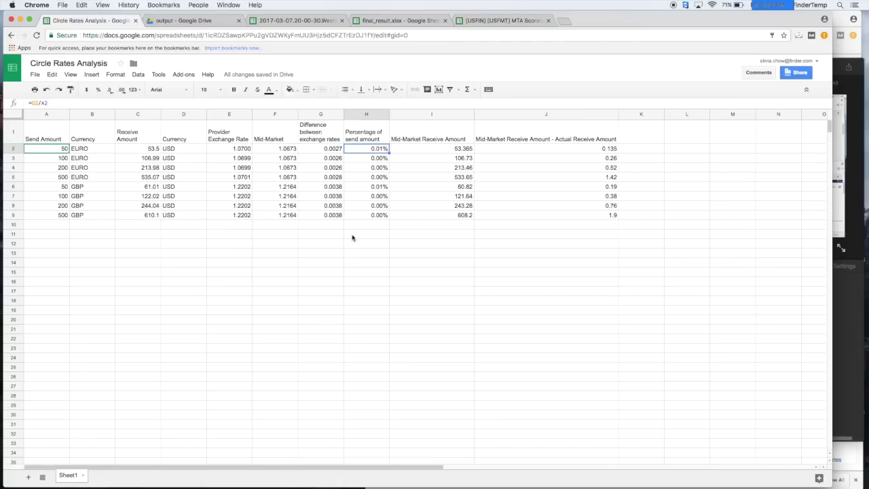
{"action": "left_click", "coordinate": [285, 150]}
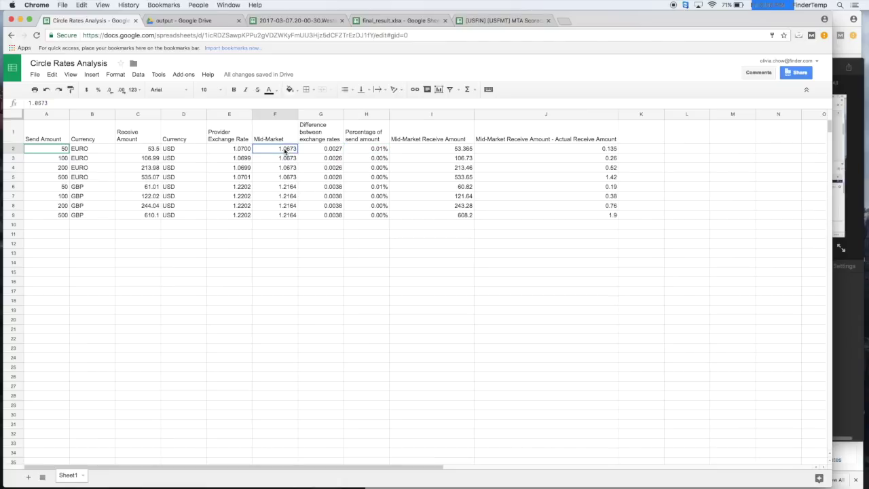
{"action": "left_click", "coordinate": [288, 218], "text": "shift"}
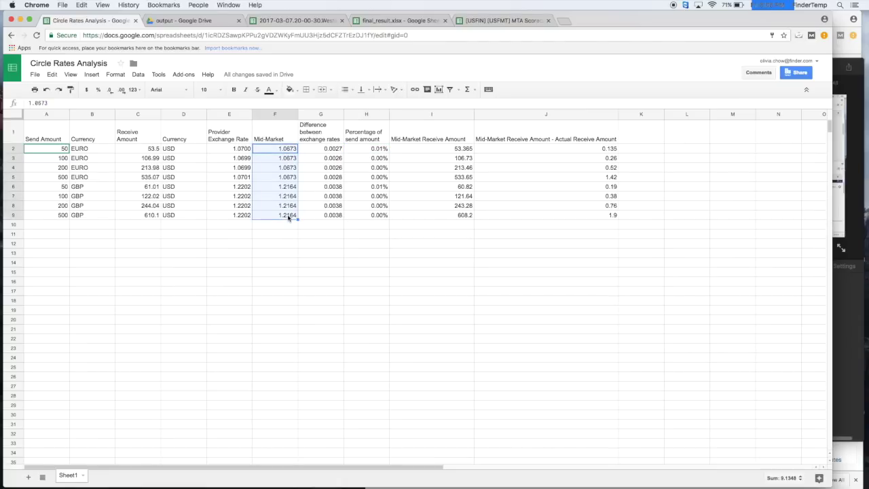
{"action": "left_click", "coordinate": [372, 227]}
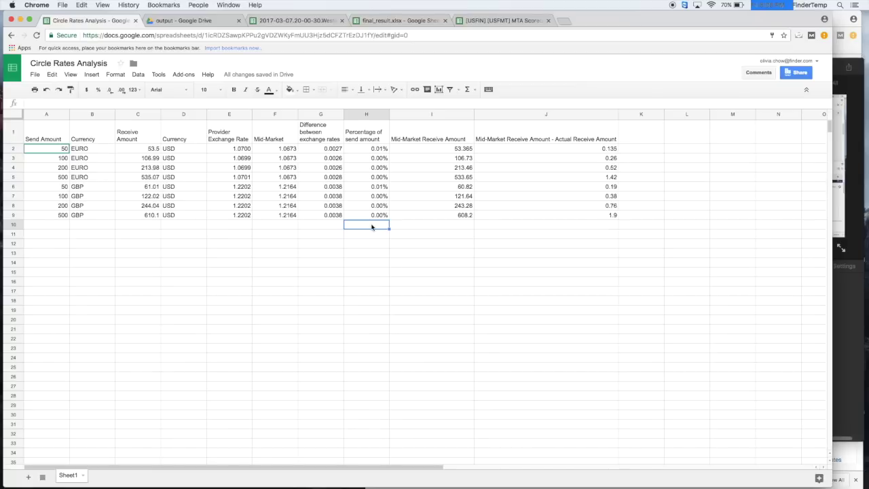
{"action": "left_click", "coordinate": [363, 152]}
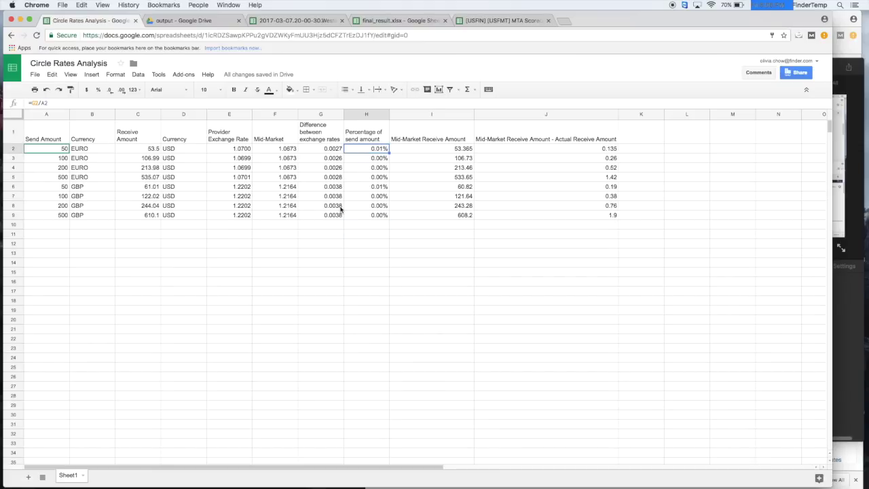